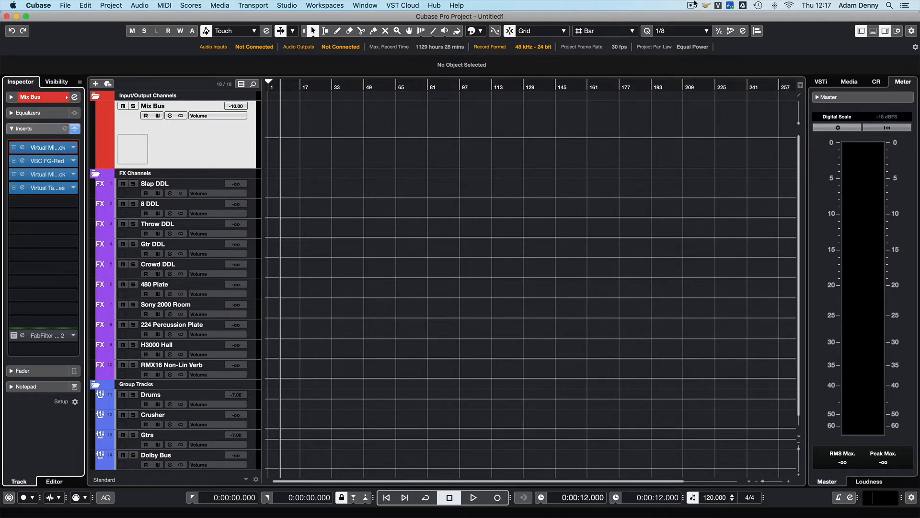
- Open the Virtual Mix Rack in the Mix Bus's first insert and demonstrate lowering and raising the Trimmer's trim
click(48, 147)
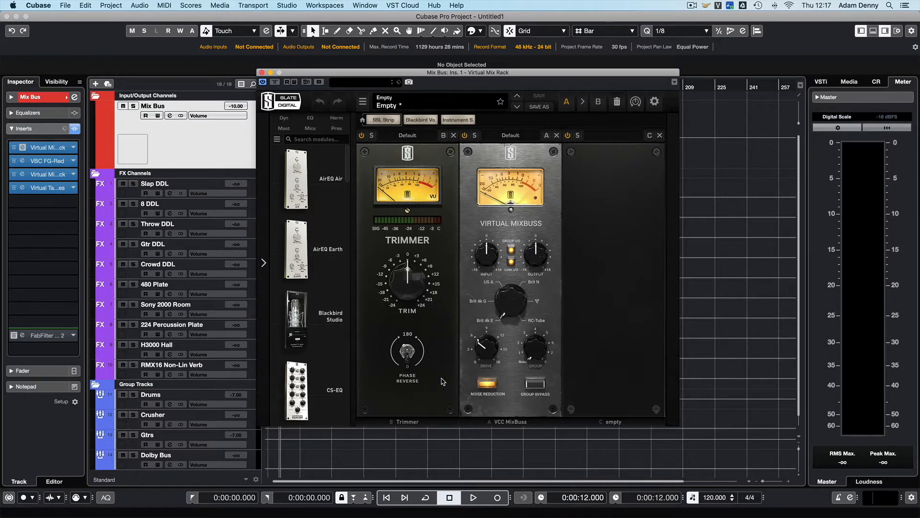
drag(412, 293, 400, 326)
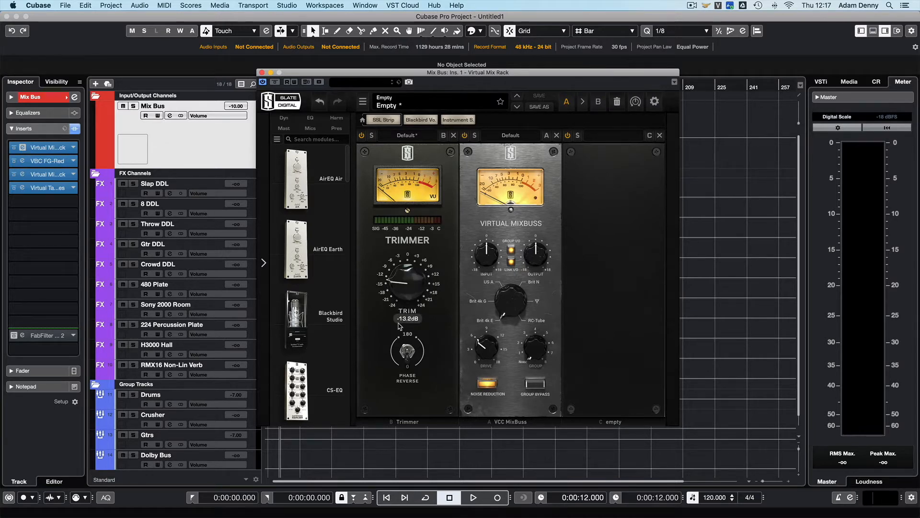
drag(411, 289, 407, 262)
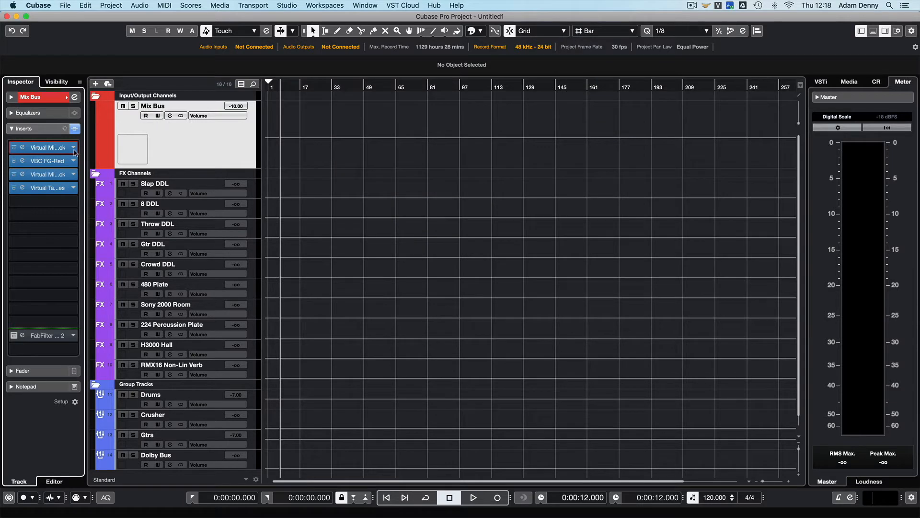
- Review the Mix Bus's VBC FG-Red compressor, checking ratio, attack and mix and trying out the drive amount, and close it
click(54, 163)
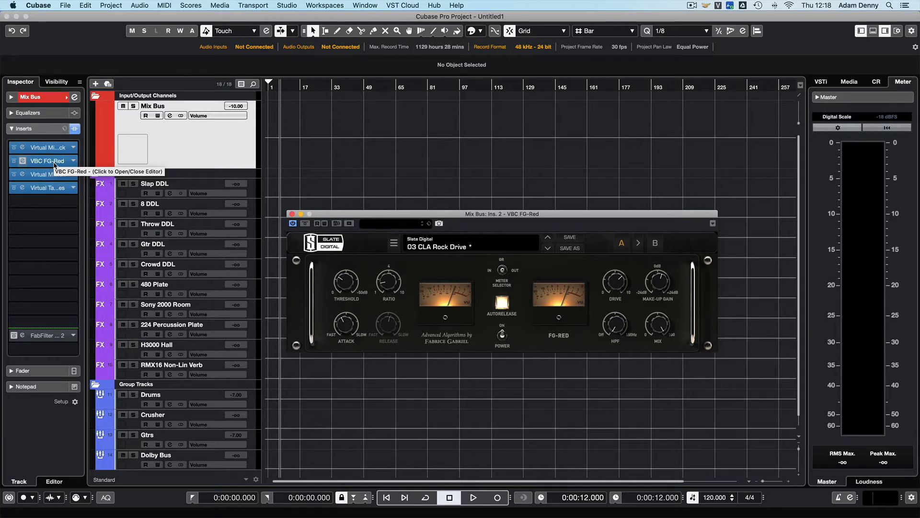
mouse_move(386, 283)
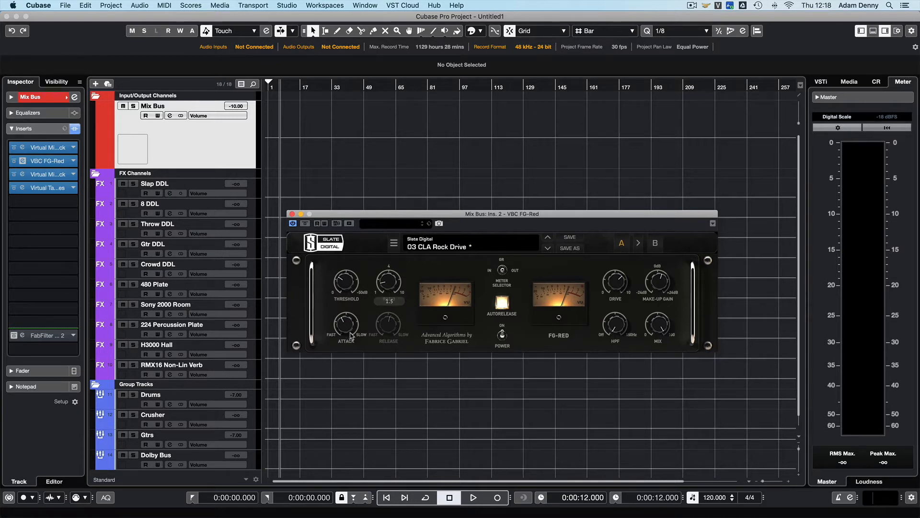
mouse_move(349, 324)
click(661, 318)
drag(617, 285, 623, 223)
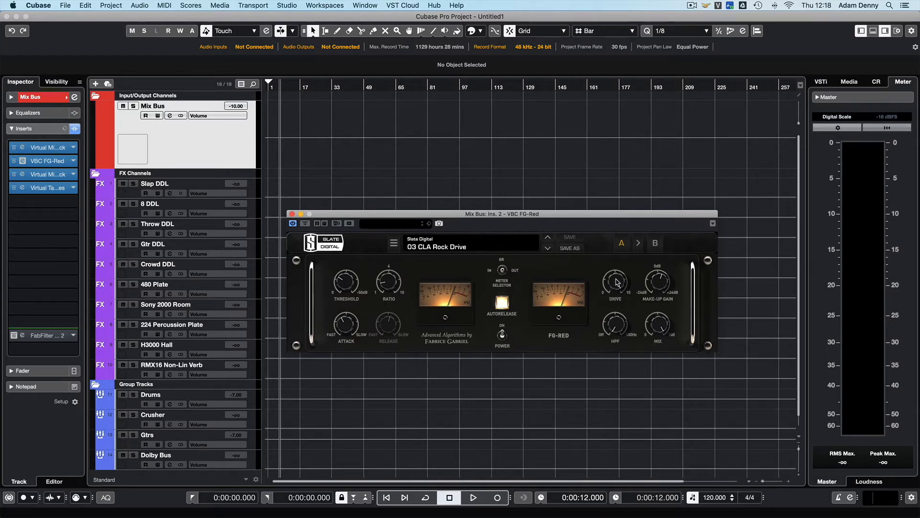
drag(616, 280, 614, 320)
click(292, 214)
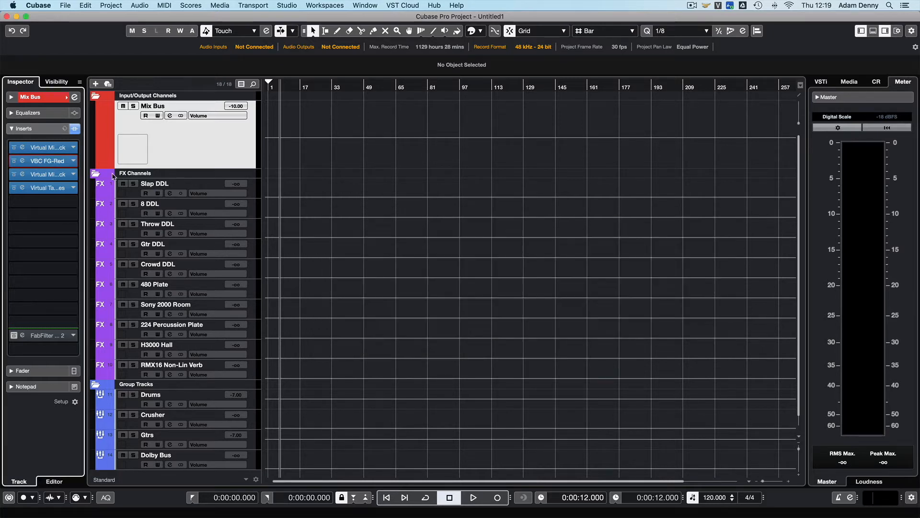
- Examine the FG-A equalizer in the Mix Bus's third insert, moving its plug-in window higher, and close it
click(39, 175)
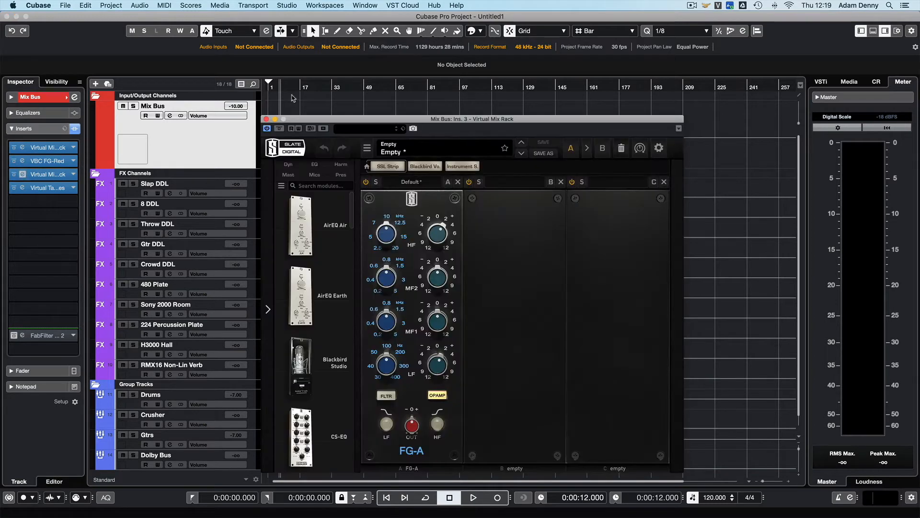
drag(386, 122, 389, 94)
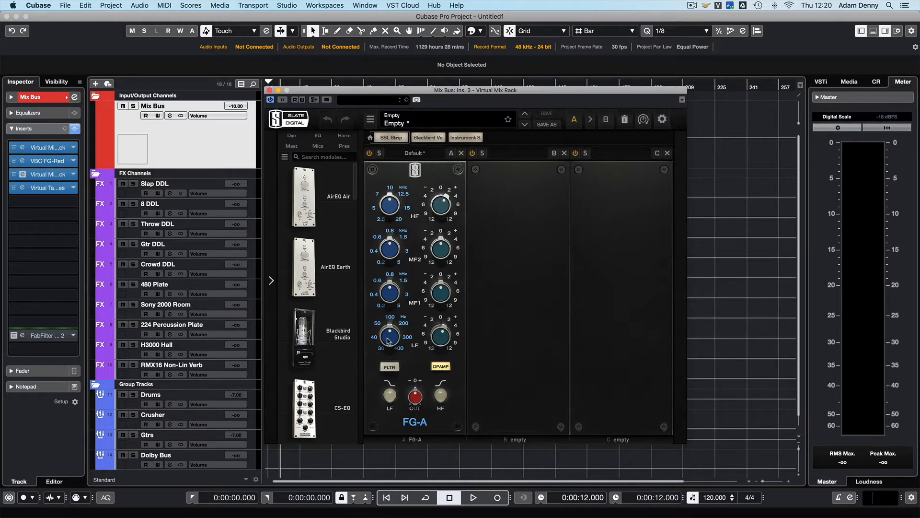
click(269, 90)
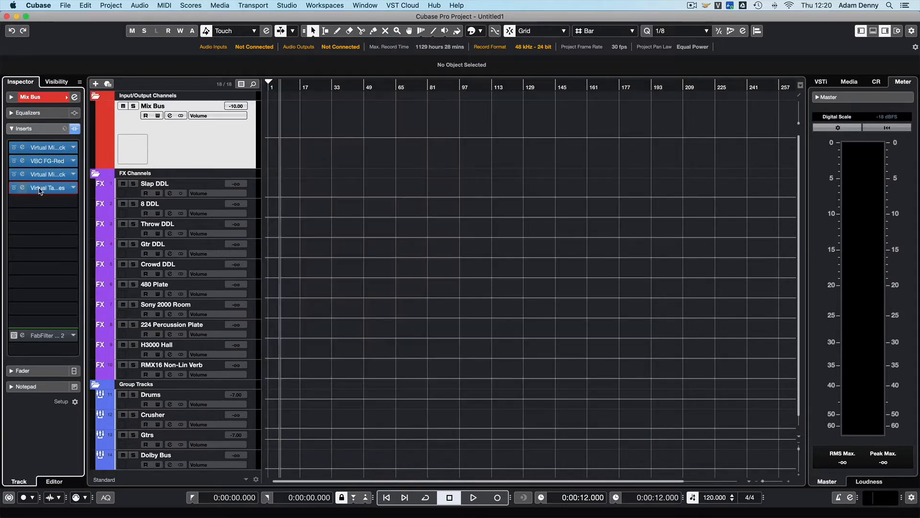
- Inspect the Mix Bus's Virtual Tape Machines and its calibration settings, and close the plug-in
click(40, 189)
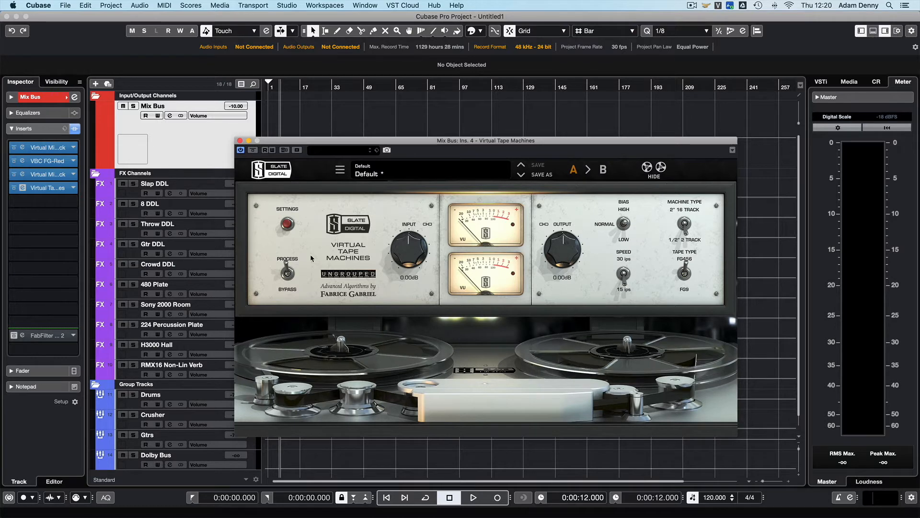
click(288, 223)
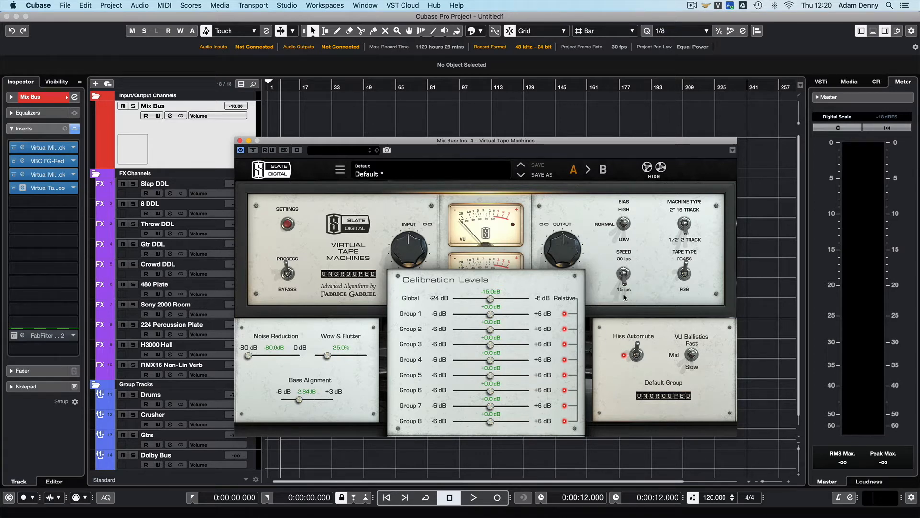
click(287, 223)
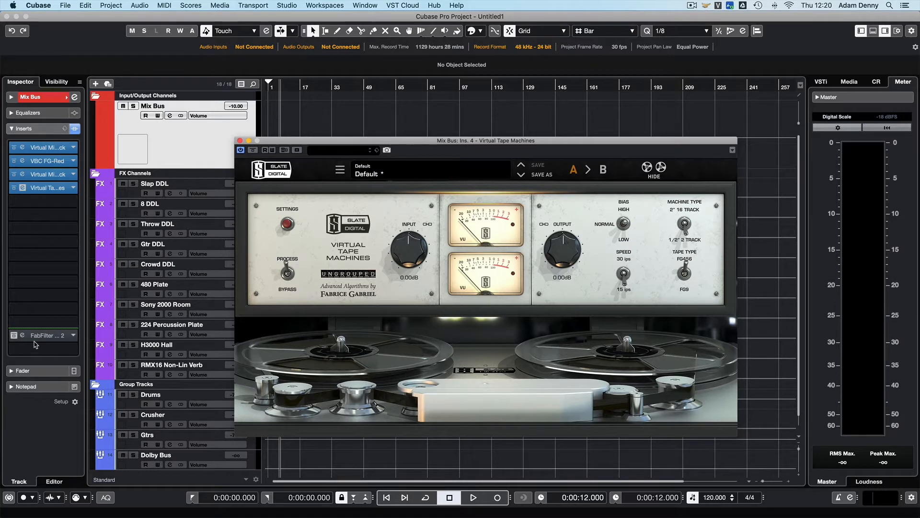
click(240, 141)
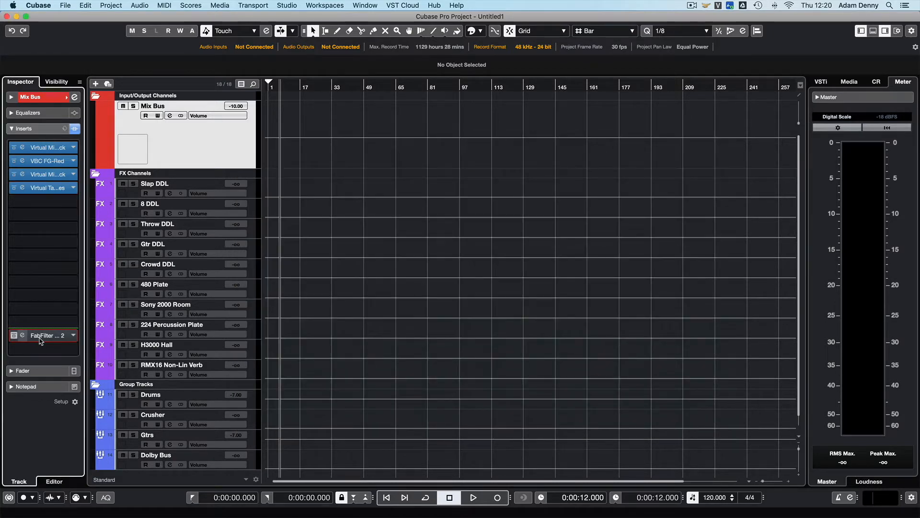
- Review the FabFilter Pro-L 2 limiter in the Mix Bus's post-fader insert, repositioning its window, and close it
click(22, 335)
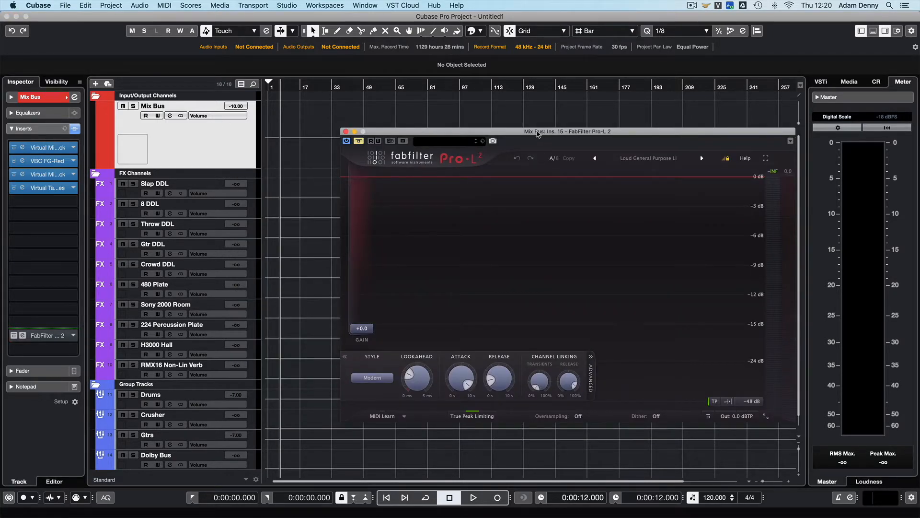
drag(537, 134, 473, 98)
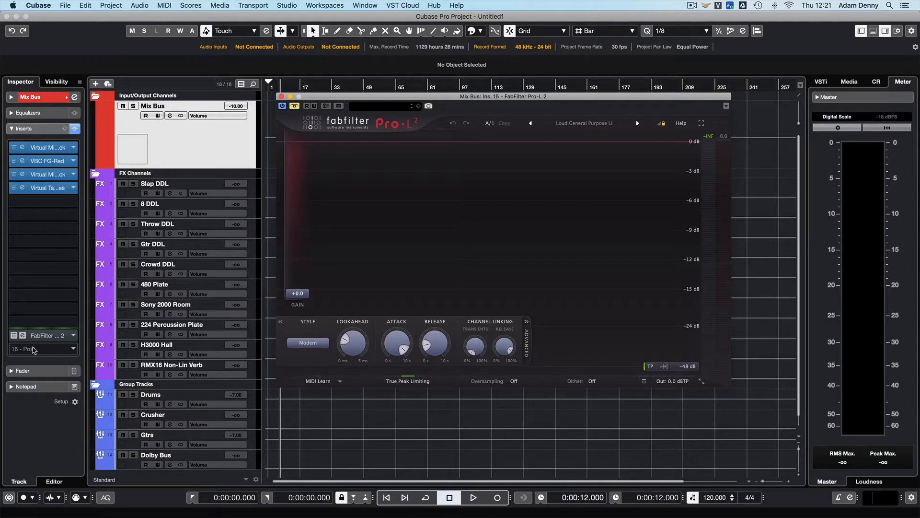
click(281, 96)
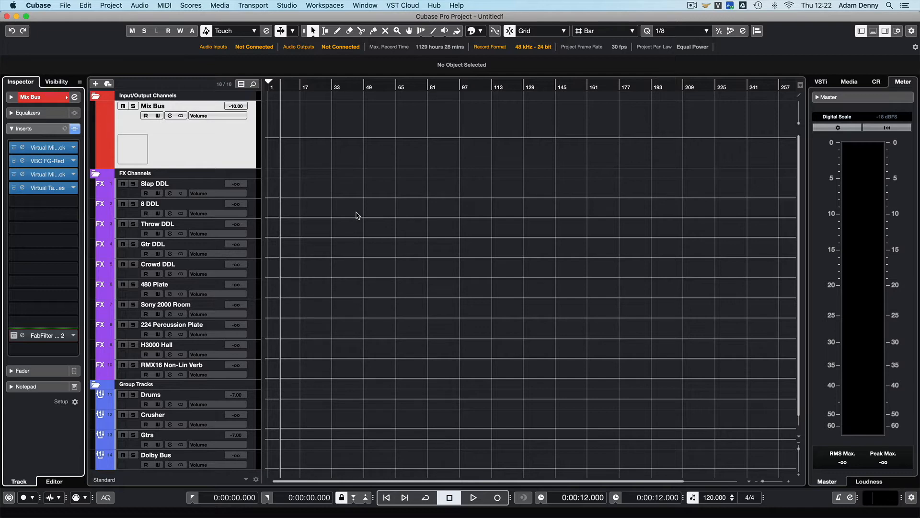
- Examine the Repeater and Virtual Tape Machines inserts on the Slap DDL channel and close both plug-ins
click(128, 196)
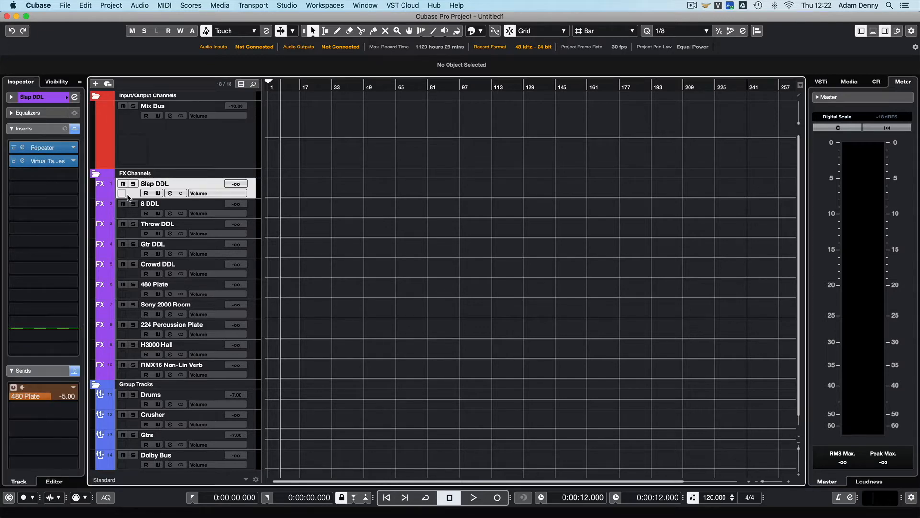
click(48, 150)
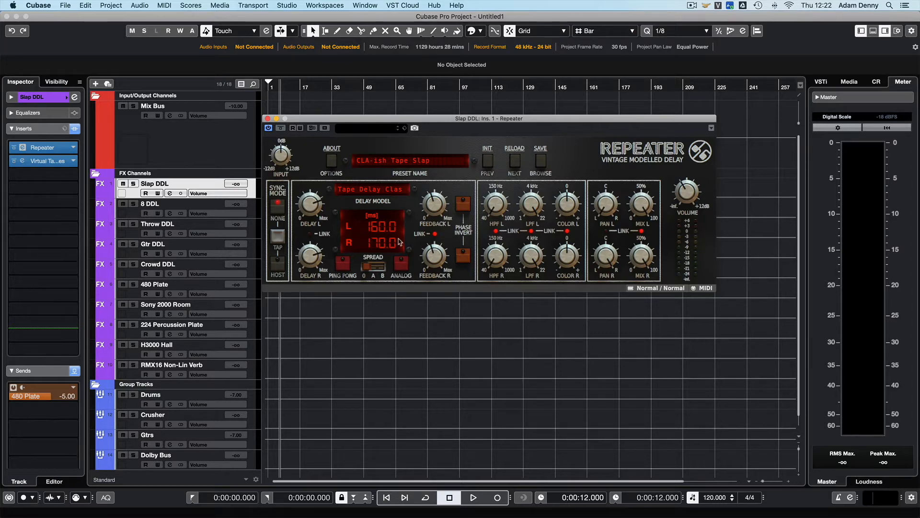
click(48, 162)
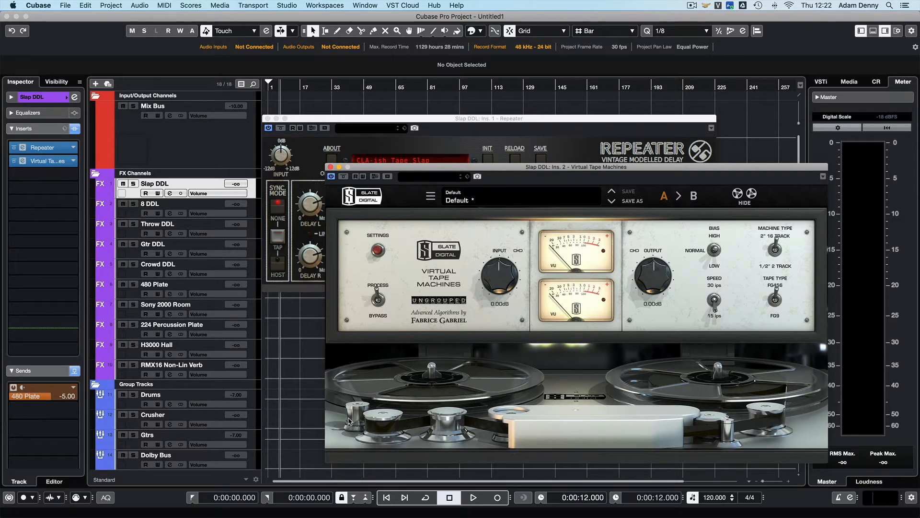
click(330, 167)
click(268, 119)
- Review the Repeater on the 8 DDL channel, trying out its spread positions, and close it
click(136, 216)
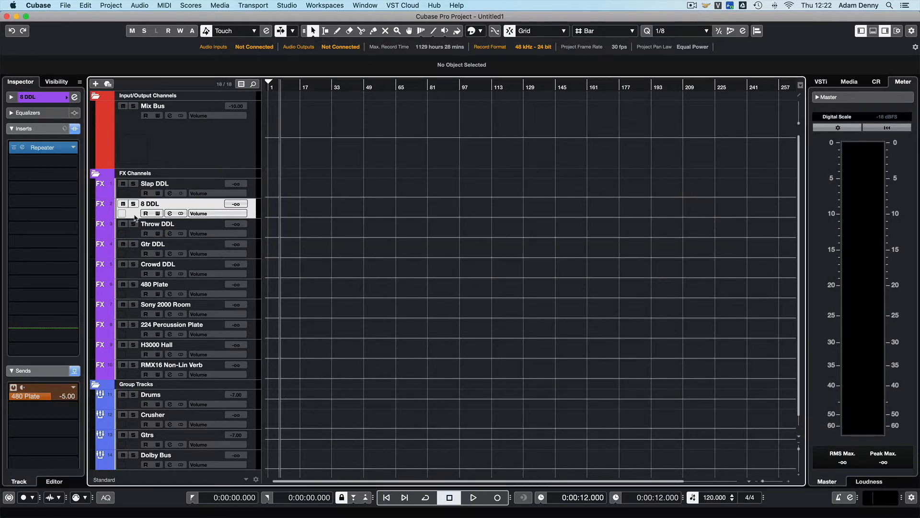
click(42, 150)
click(42, 148)
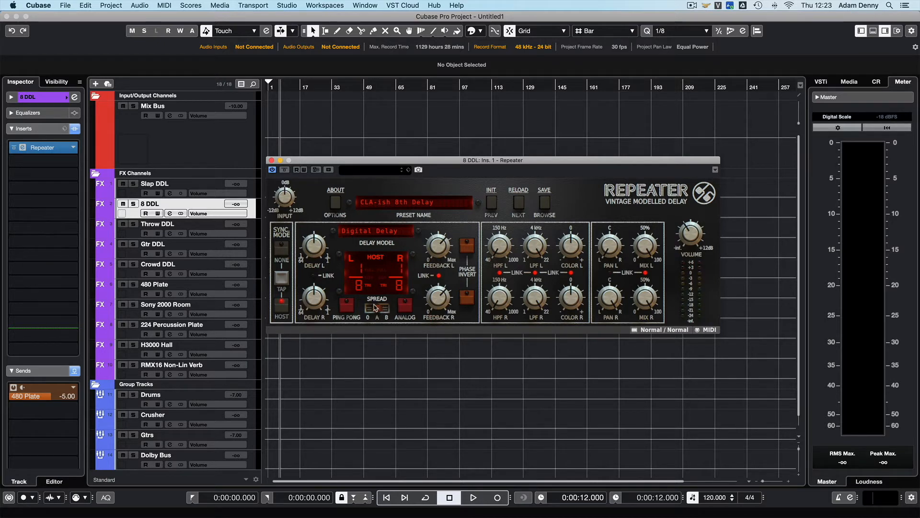
drag(380, 310, 369, 312)
click(385, 310)
click(378, 310)
click(272, 161)
- Inspect the Throw DDL channel's Repeater, checking its left delay time, and close it
click(132, 235)
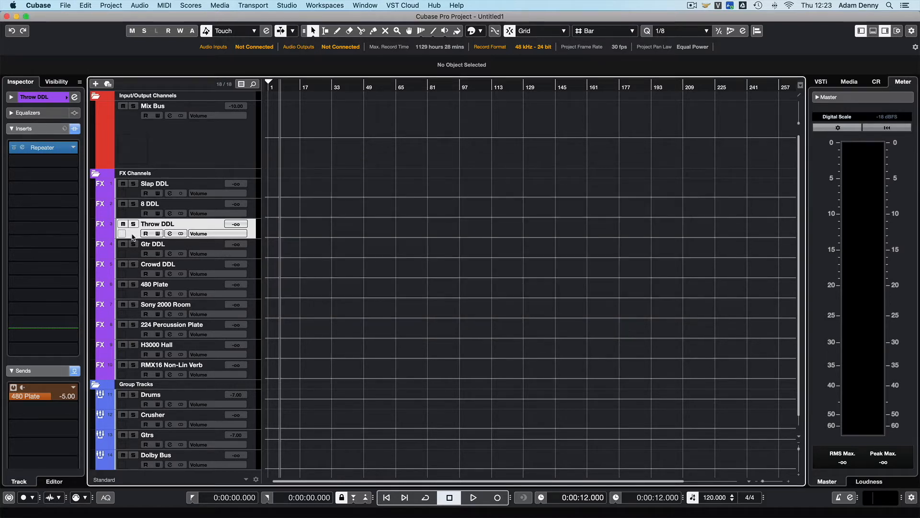
click(51, 149)
click(42, 148)
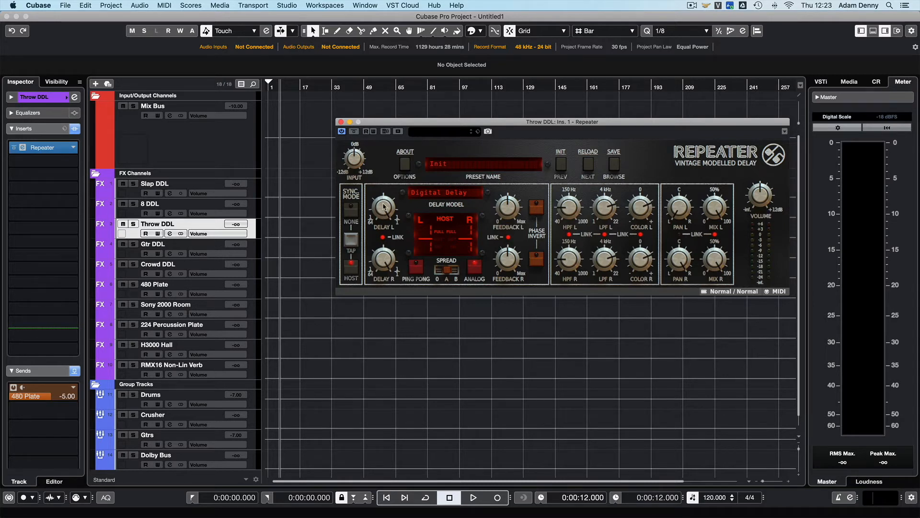
mouse_move(383, 207)
mouse_down()
mouse_move(382, 220)
mouse_move(384, 212)
mouse_up()
click(341, 122)
- Examine the Guitar Solo Wide delay settings in the Gtr DDL channel's Repeater and close it
click(114, 247)
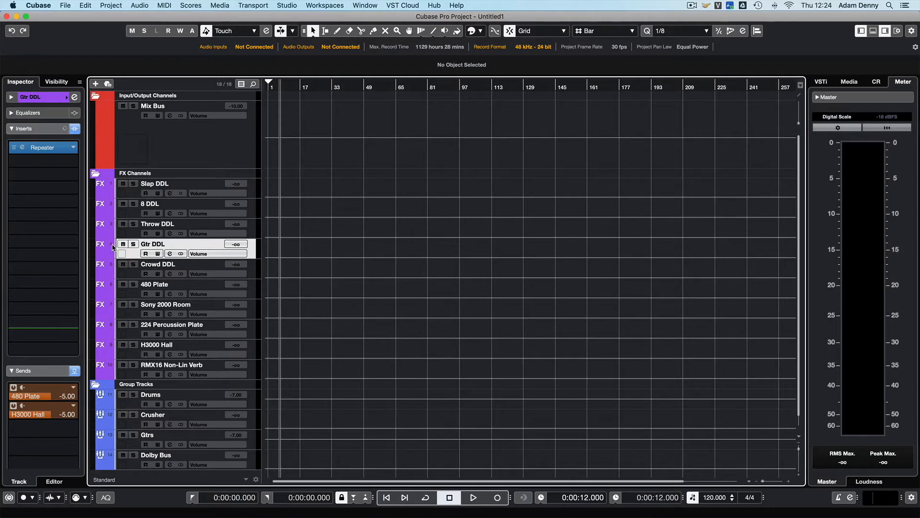
click(48, 149)
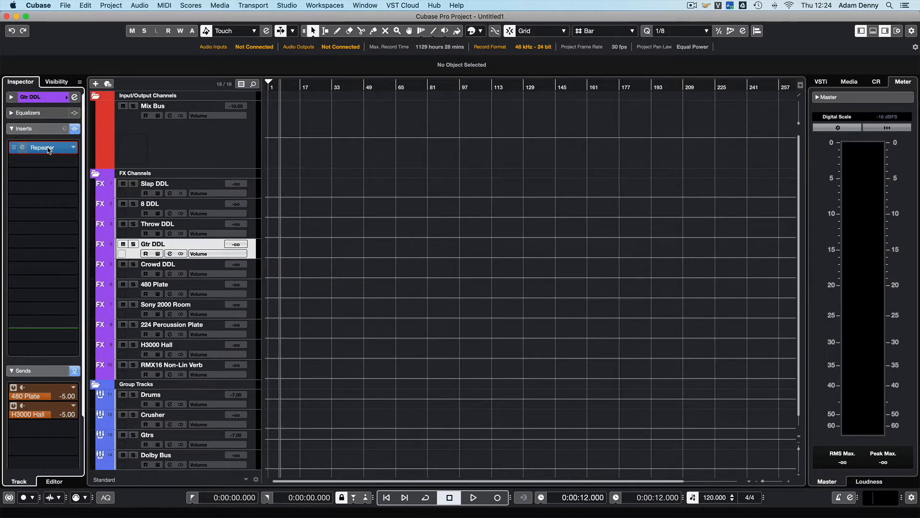
click(49, 149)
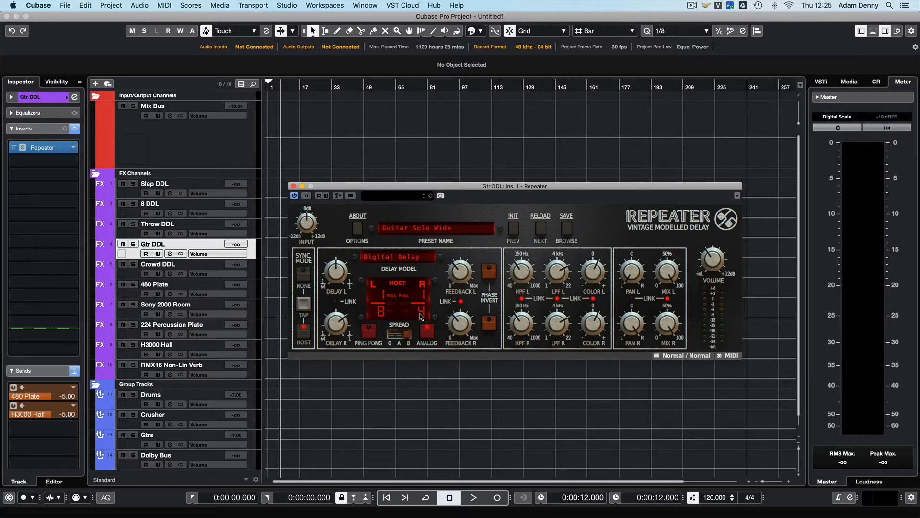
click(293, 186)
- Open the Repeater on the Crowd DDL channel and try out shorter and longer left delay times
key(Down)
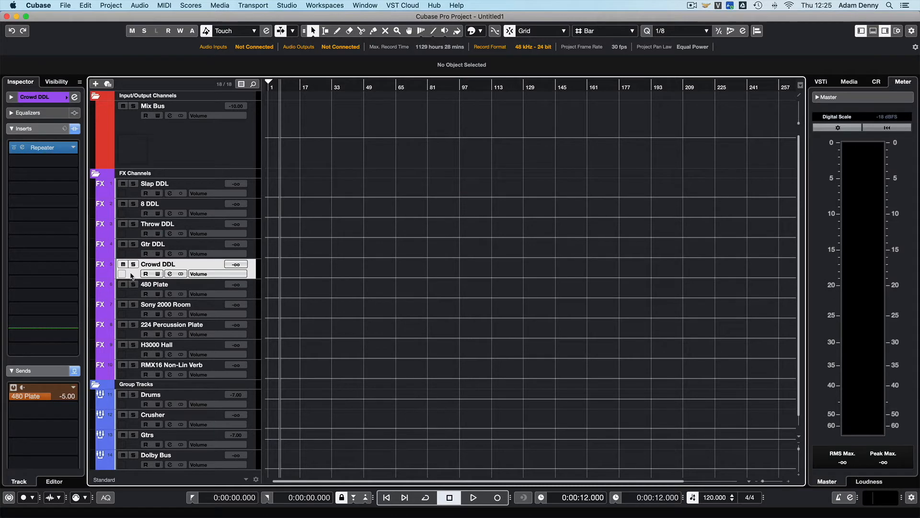
click(40, 150)
click(41, 149)
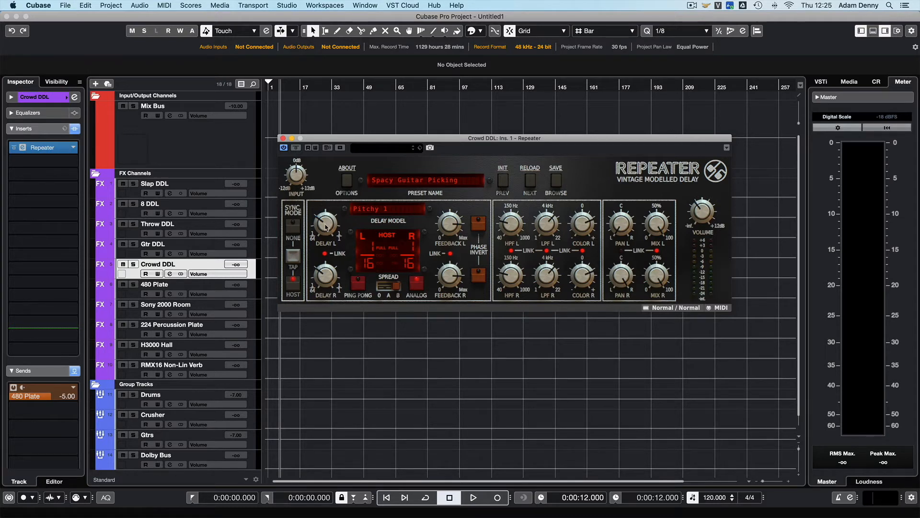
drag(324, 228, 326, 238)
drag(327, 232, 328, 219)
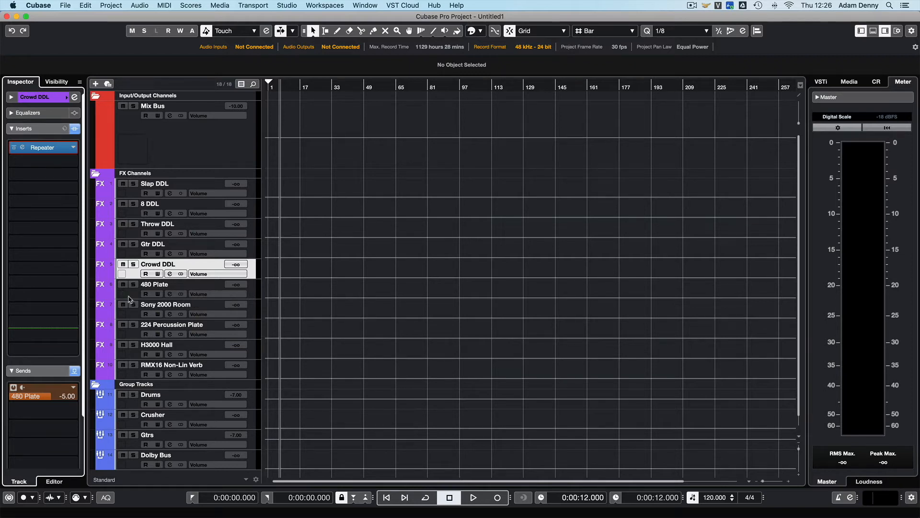
- Open VerbSuite Classics on the 480 Plate channel and check its reverb type, decay and predelay
click(122, 295)
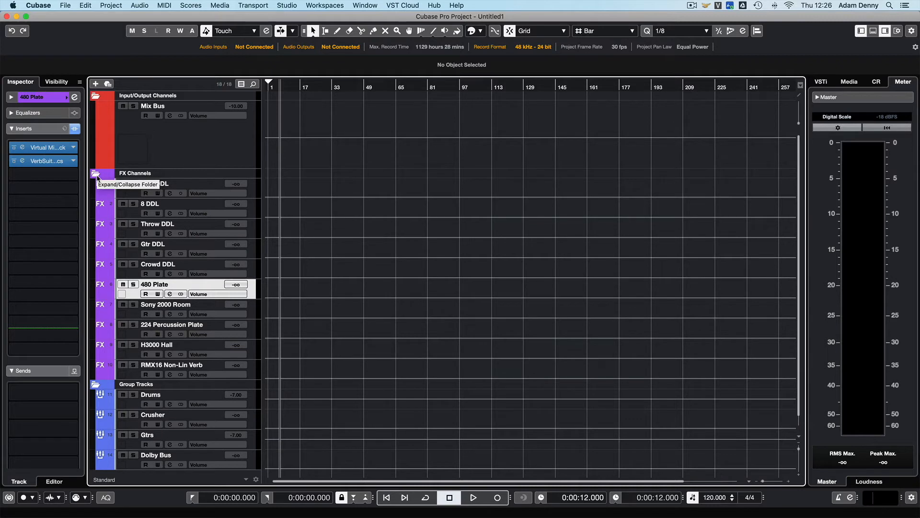
click(51, 161)
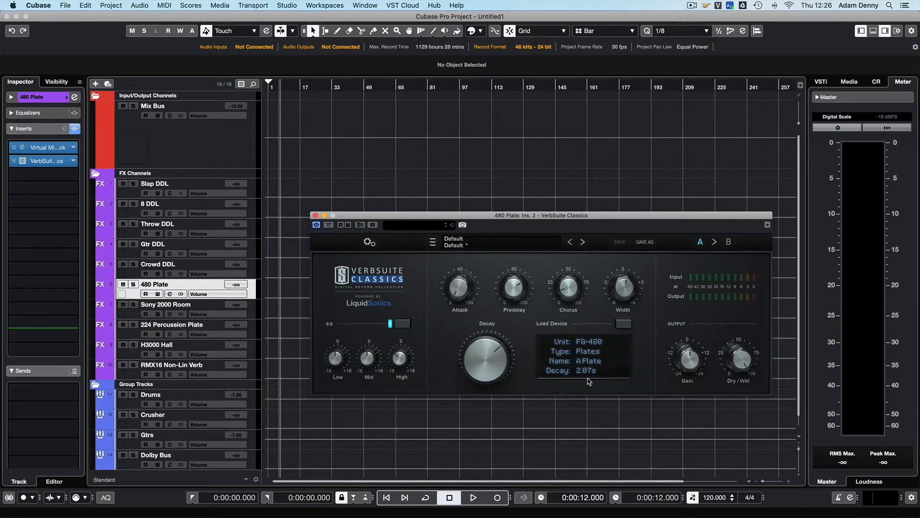
mouse_move(513, 290)
- Open the Virtual Mix Rack on the 480 Plate channel, examine the FG-S EQ's high, low-mid and low bands, and close the plug-ins
click(51, 149)
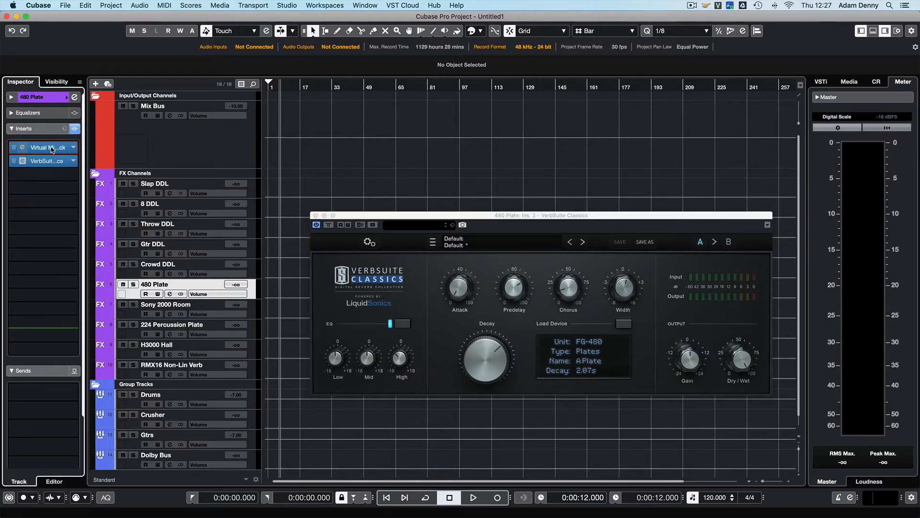
click(51, 149)
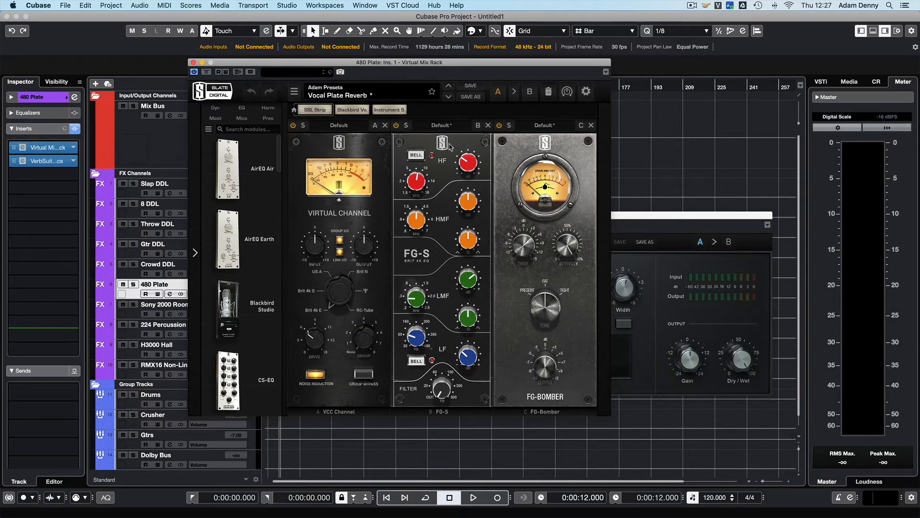
mouse_move(422, 181)
drag(418, 182, 418, 182)
mouse_move(418, 300)
mouse_move(470, 286)
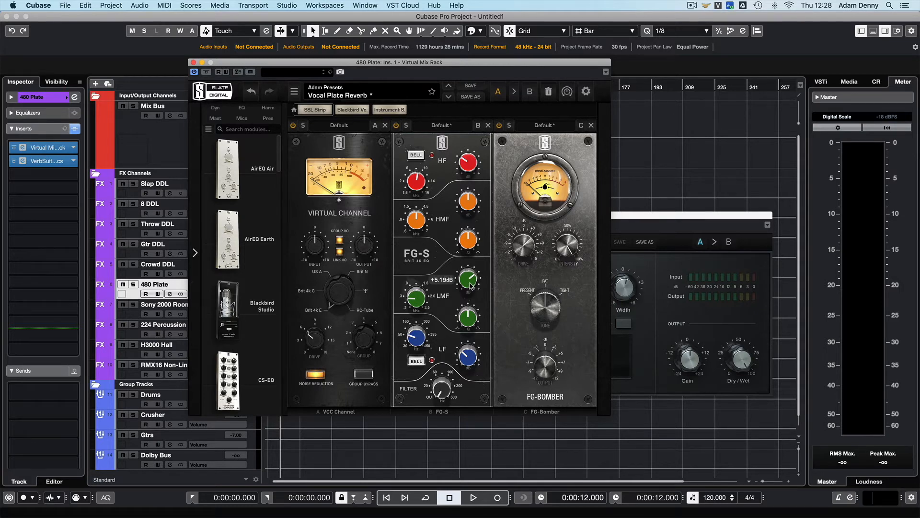
mouse_move(418, 339)
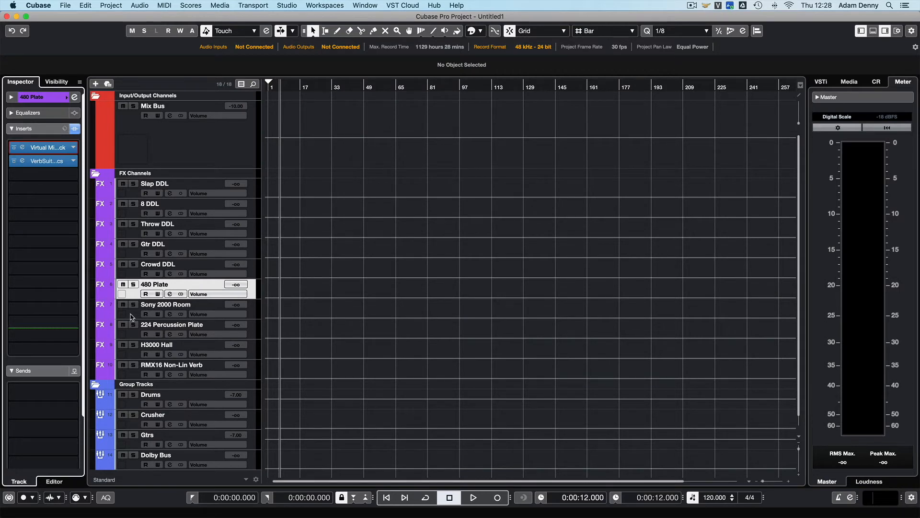
- Inspect VerbSuite Classics and the Virtual Mix Rack's FG-S high-frequency band on the Sony 2000 Room channel, and close both
click(132, 316)
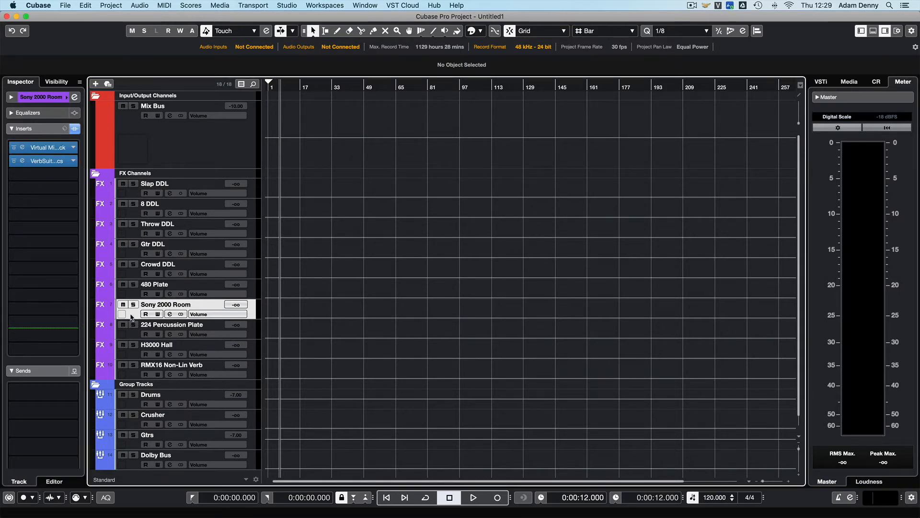
click(50, 162)
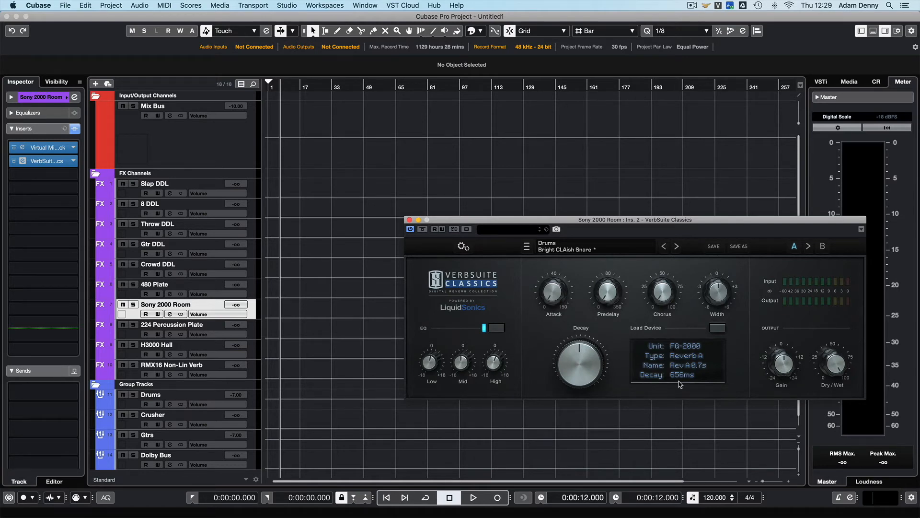
click(56, 151)
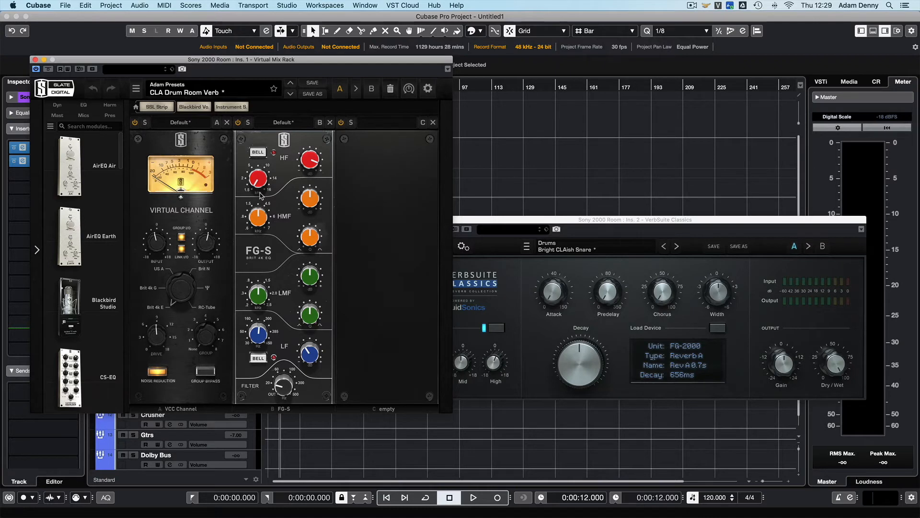
mouse_move(258, 193)
mouse_move(314, 162)
click(37, 42)
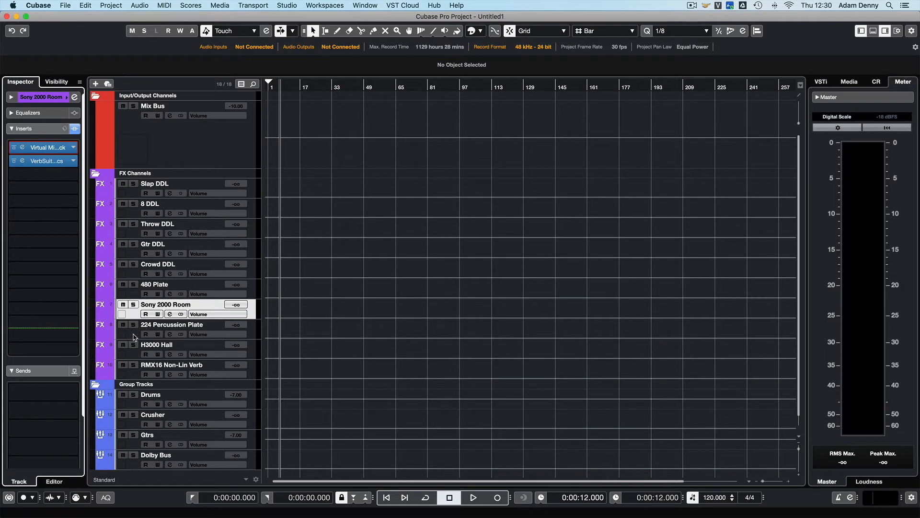
- Check the VerbSuite Classics reverb type and decay on the 224 Percussion Plate and H3000 Hall channels, including the hall's predelay
click(133, 336)
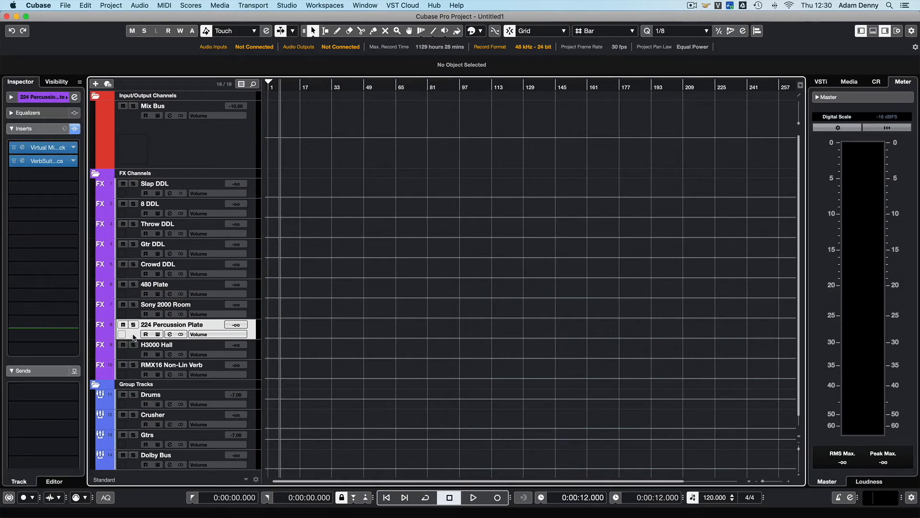
click(47, 161)
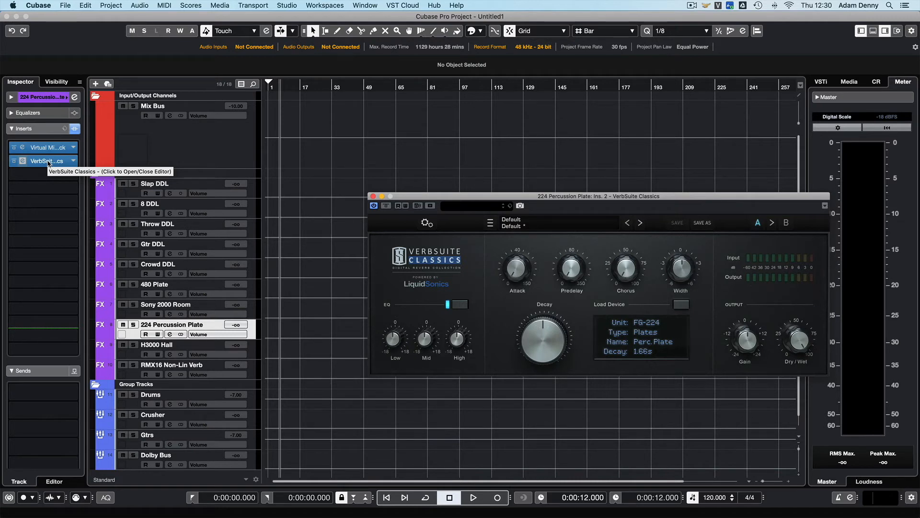
click(128, 355)
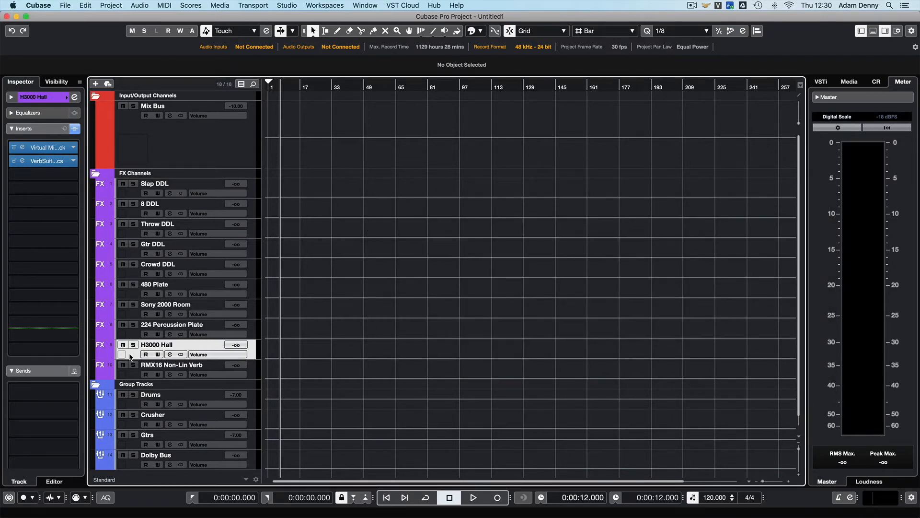
click(55, 162)
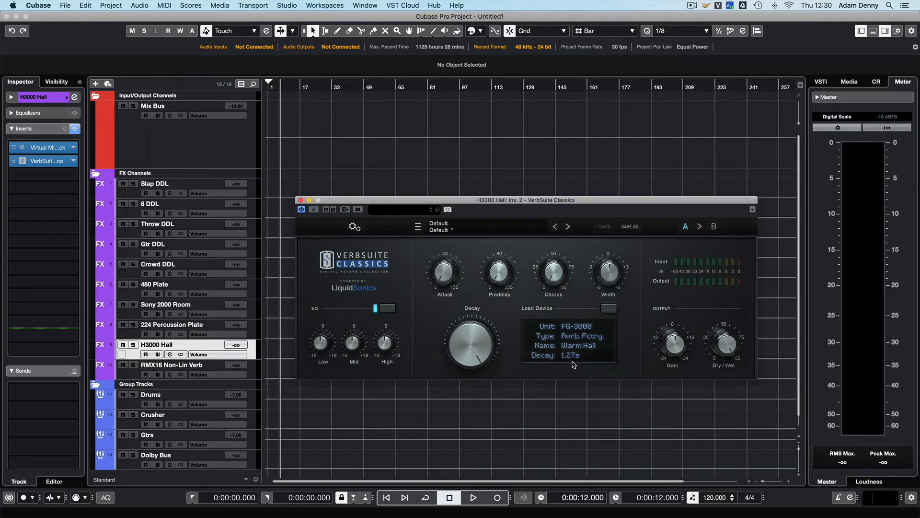
mouse_move(499, 264)
drag(497, 260, 496, 265)
- Open the Virtual Mix Rack on the H3000 Hall channel and try out the FG-S EQ's HF gain
click(56, 148)
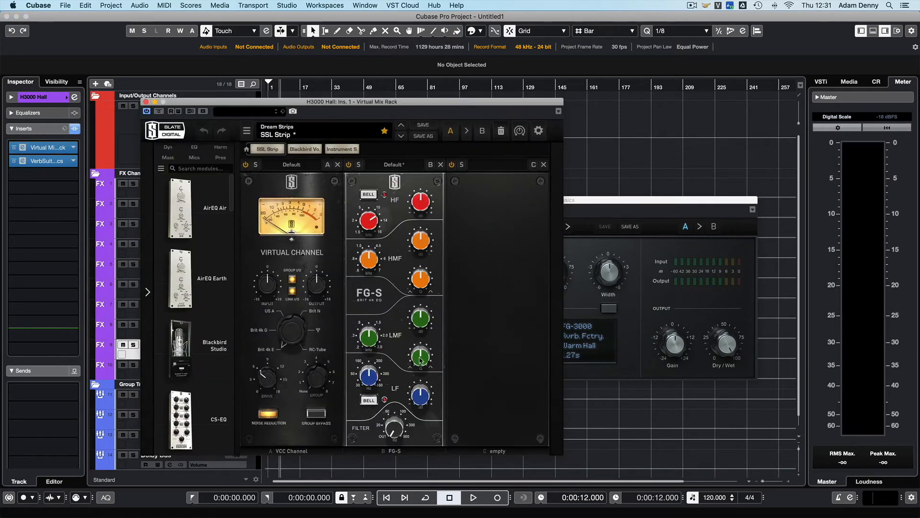
drag(421, 205, 423, 185)
double_click(421, 216)
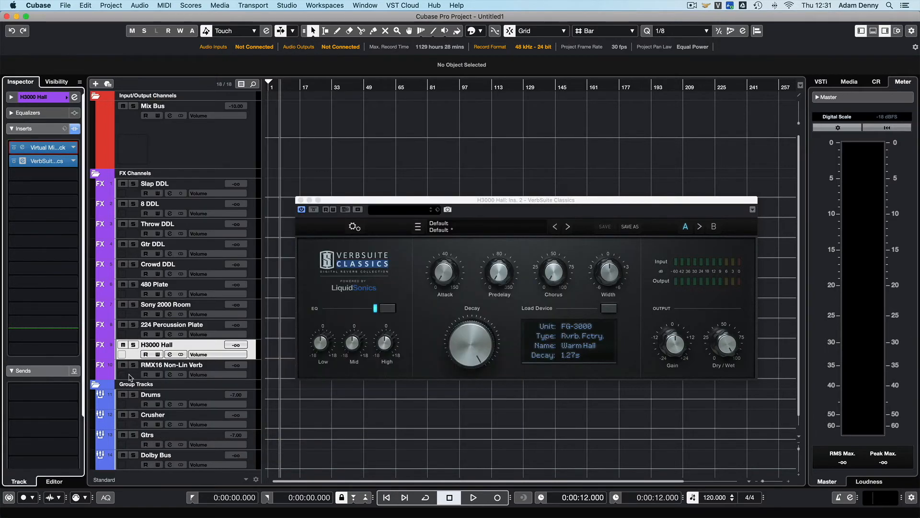
- Open VerbSuite Classics on the RMX16 Non-Lin Verb channel, try out longer and shorter decays, and close it
click(129, 378)
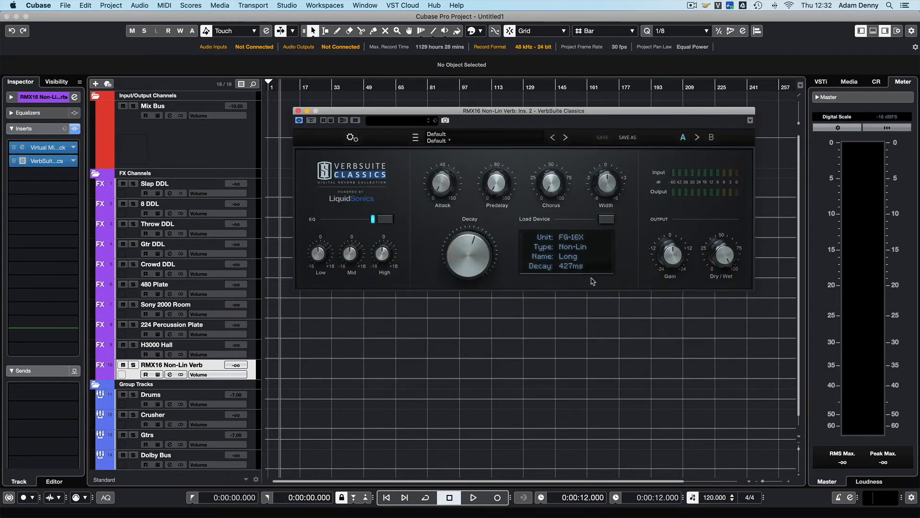
drag(463, 260, 468, 222)
drag(464, 278, 465, 286)
drag(465, 253, 464, 260)
click(298, 111)
- Go through the Slap, 8, Throw, Gtr and Crowd DDL channels and check which reverbs each one sends to and at what level
click(139, 193)
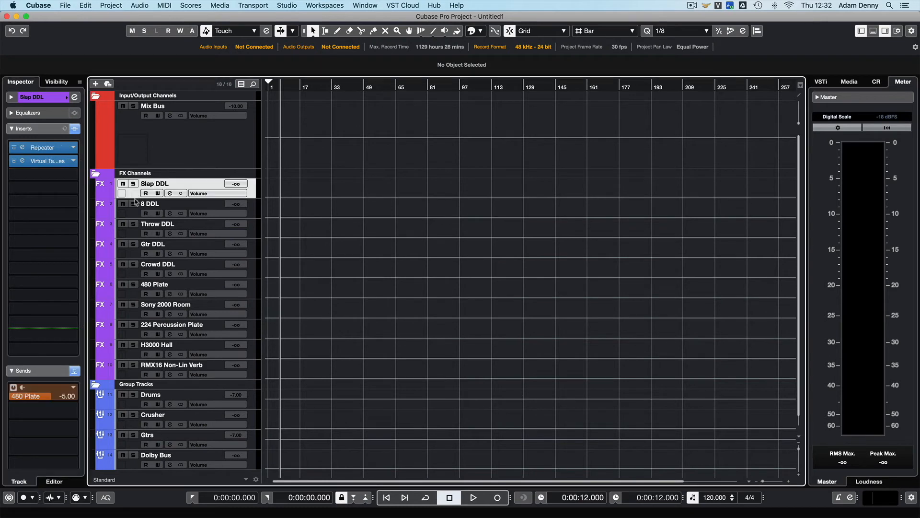
click(138, 215)
click(138, 235)
click(136, 254)
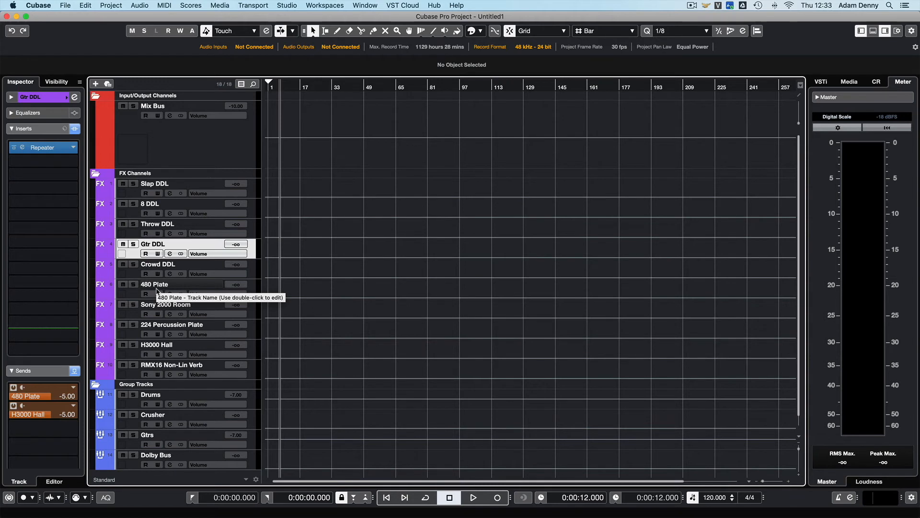
click(130, 197)
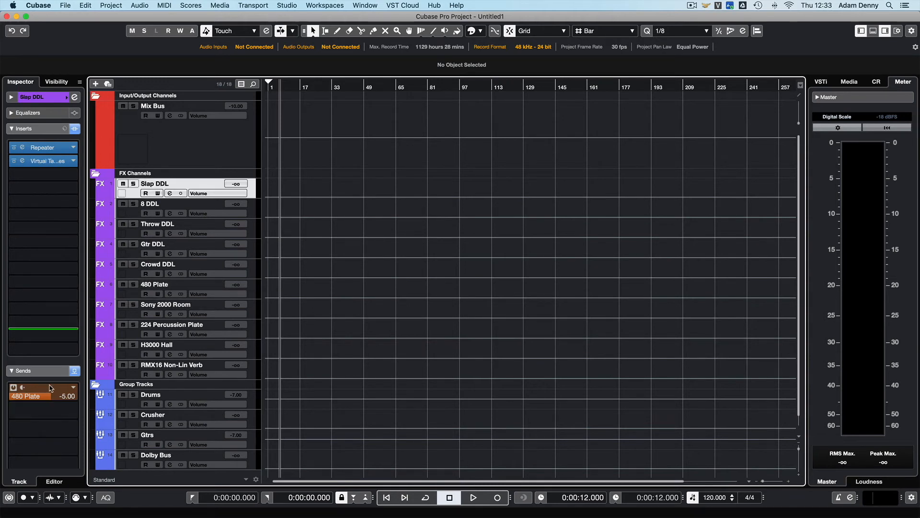
click(134, 215)
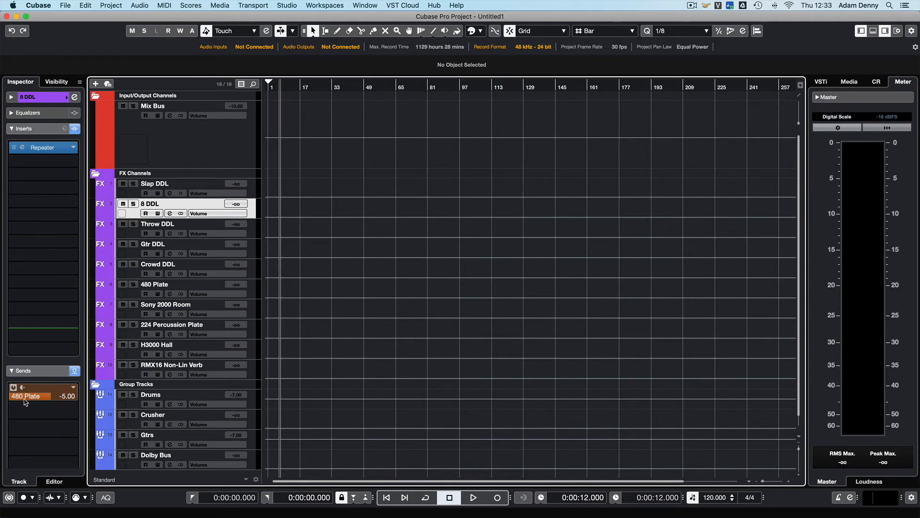
click(133, 234)
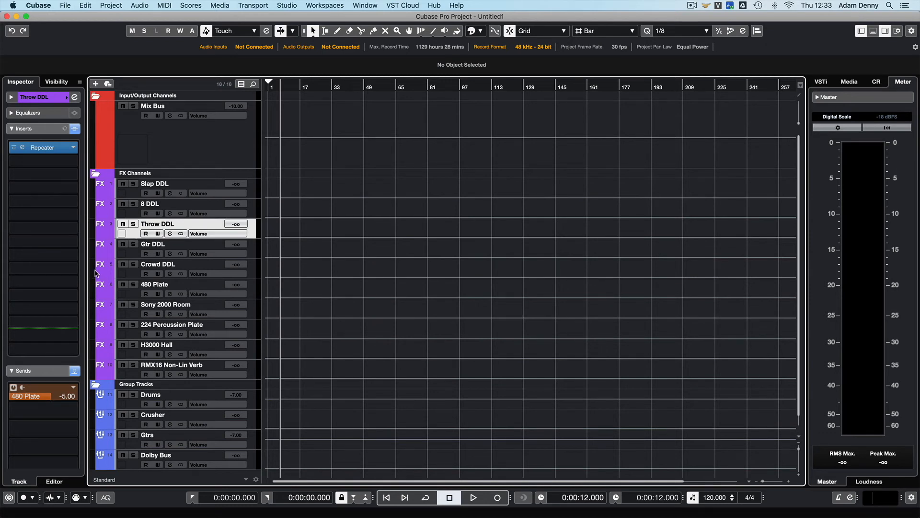
click(137, 255)
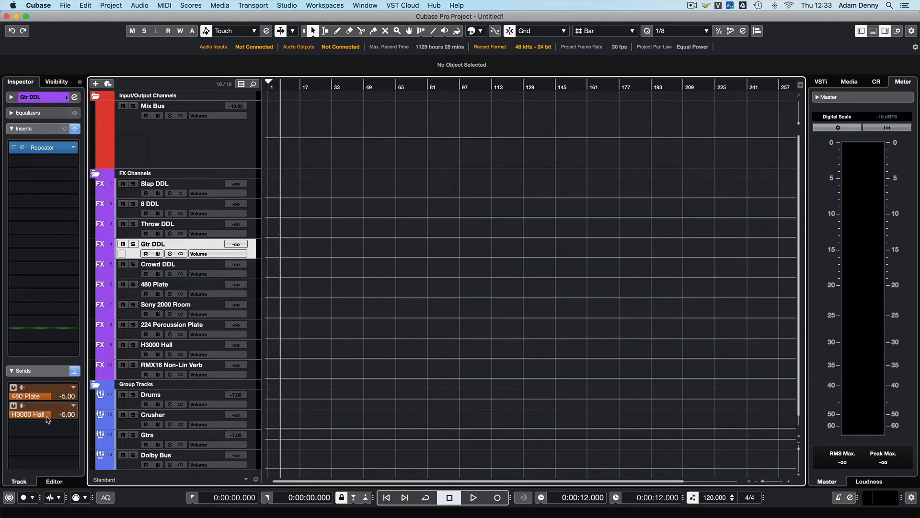
click(132, 277)
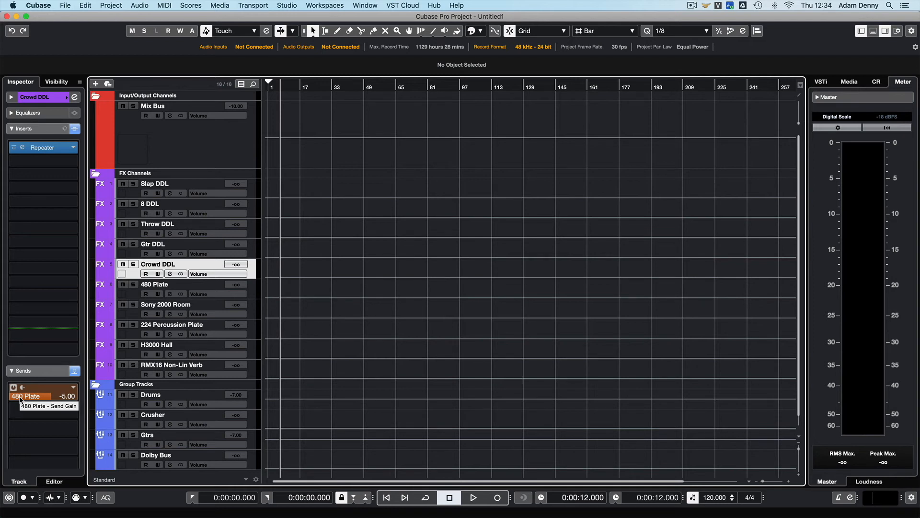
- Lower the Drums group channel's fader to -8.22 dB in its channel settings and close them
scroll(144, 379, down, 1)
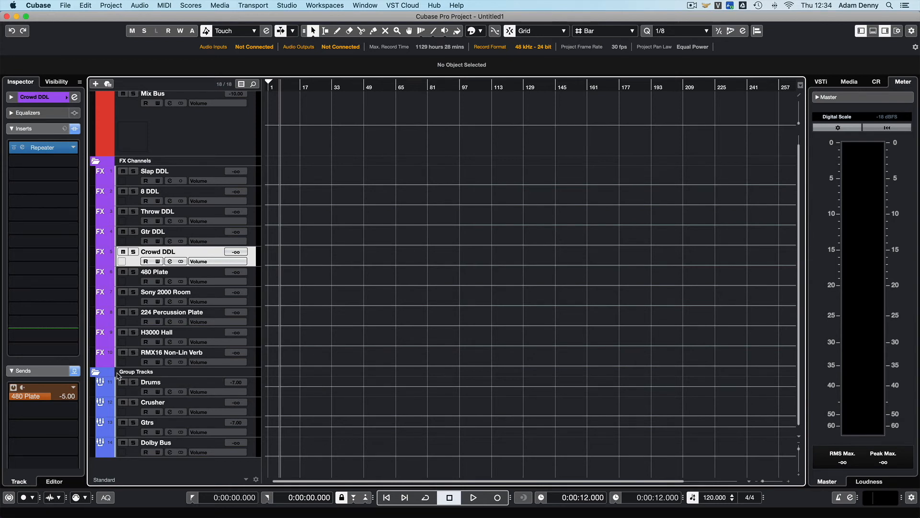
click(131, 395)
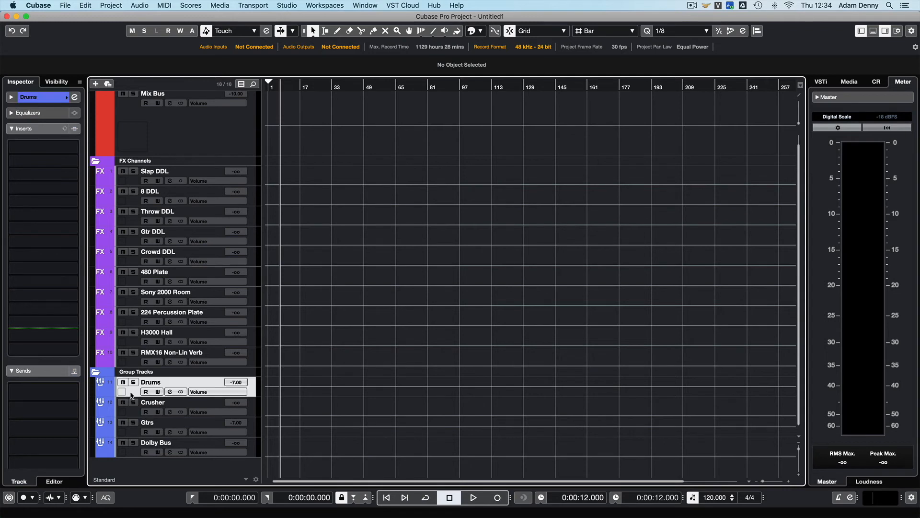
click(74, 100)
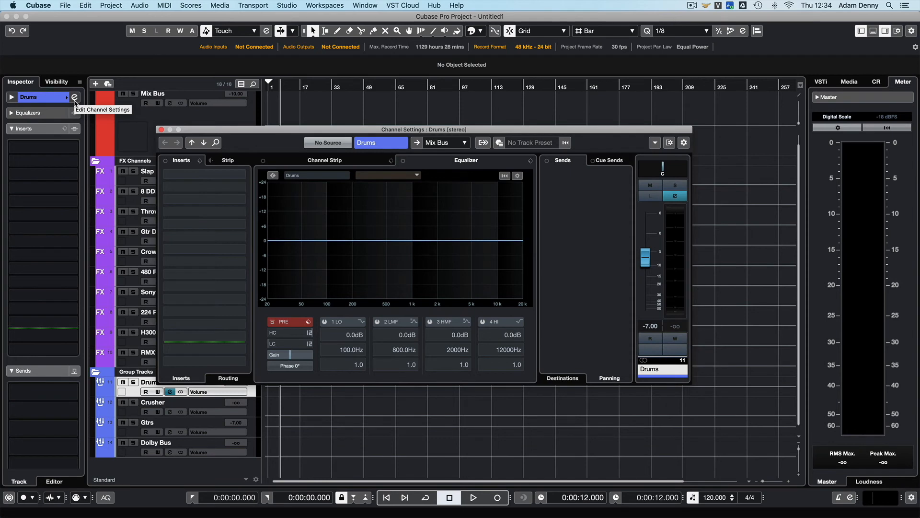
mouse_move(647, 267)
mouse_down()
mouse_move(647, 250)
mouse_move(653, 278)
mouse_move(652, 266)
mouse_up()
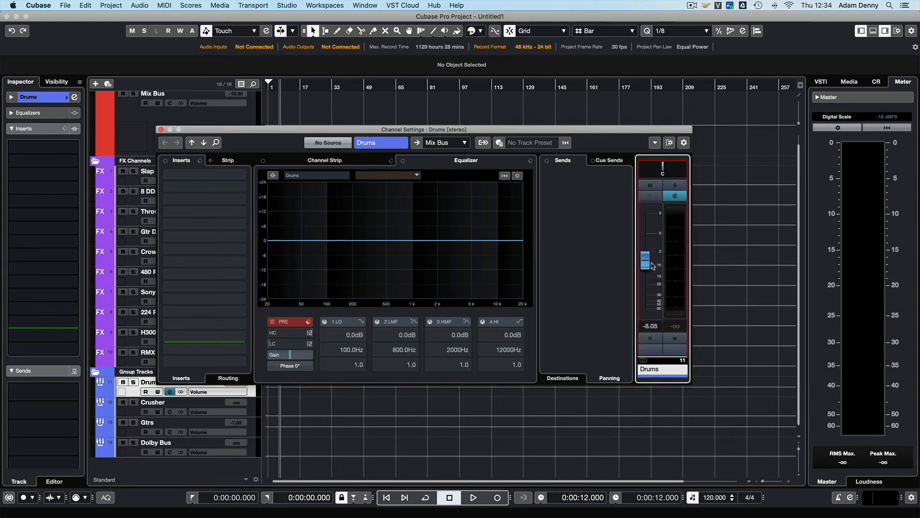
drag(653, 267, 653, 269)
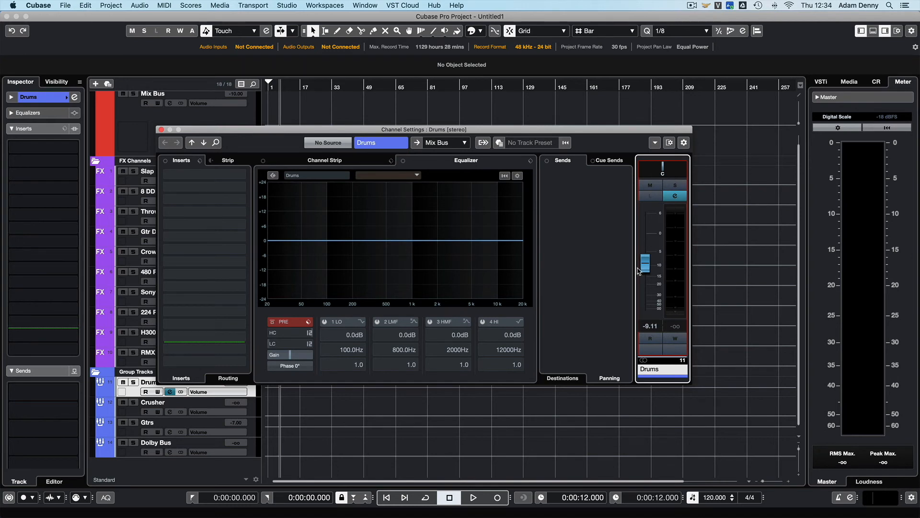
drag(647, 266, 647, 263)
click(161, 129)
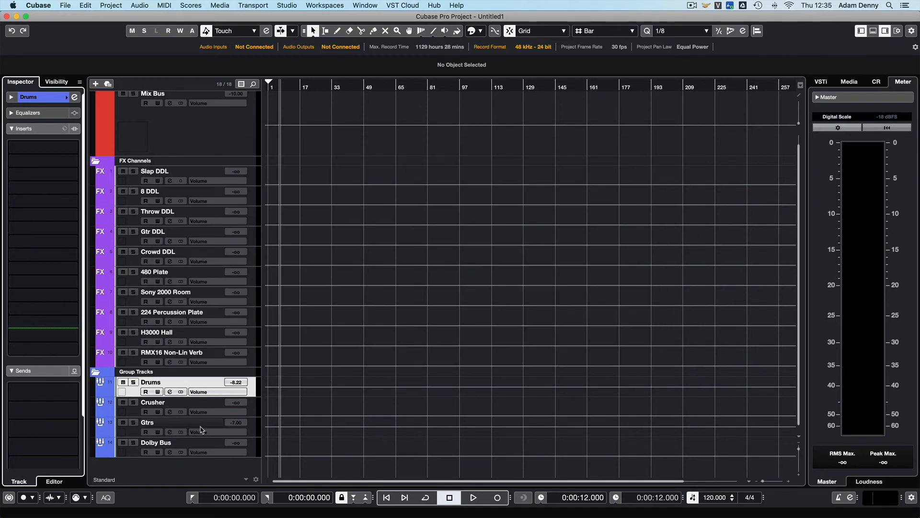
- Open the Virtual Mix Rack on the Crusher group channel and try out the FG-Bomber's drive amount
click(137, 413)
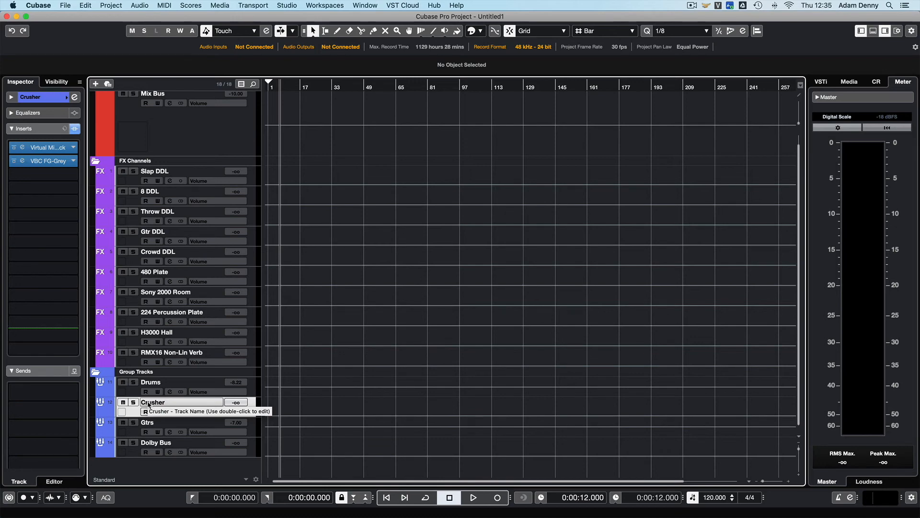
click(148, 404)
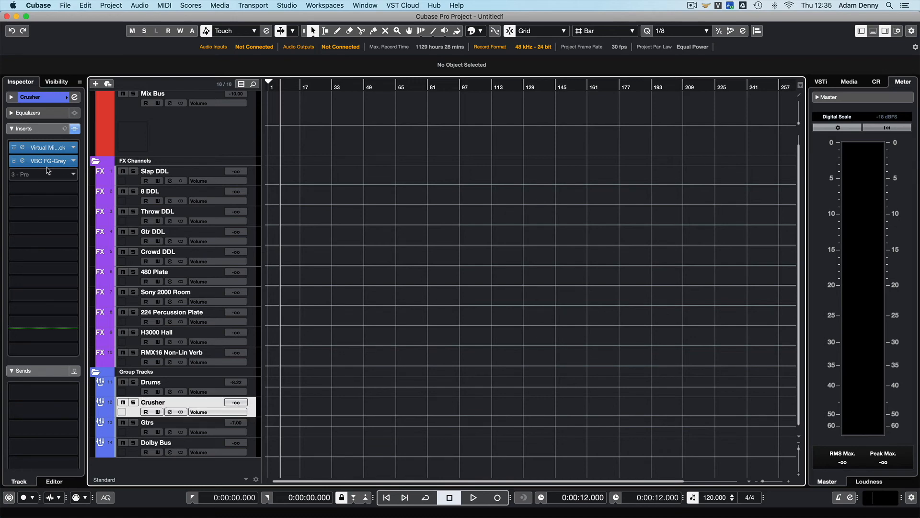
click(47, 148)
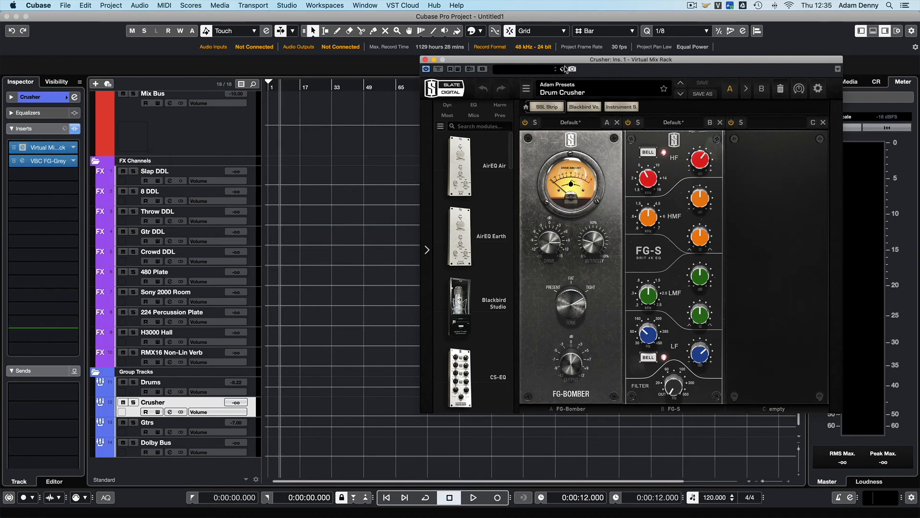
drag(566, 60, 431, 53)
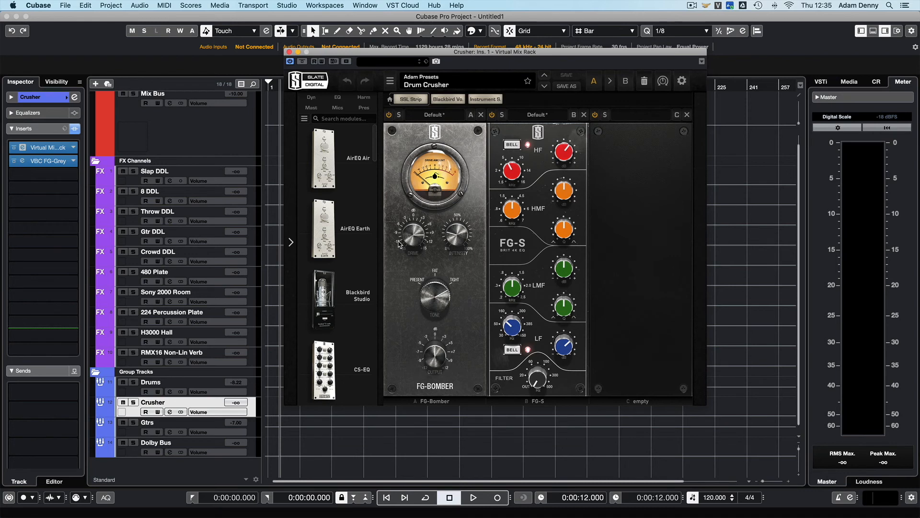
drag(407, 244, 407, 184)
- Examine the release, ratio and threshold of VBC FG-Grey on the Crusher channel and close both plug-ins
click(52, 164)
click(52, 164)
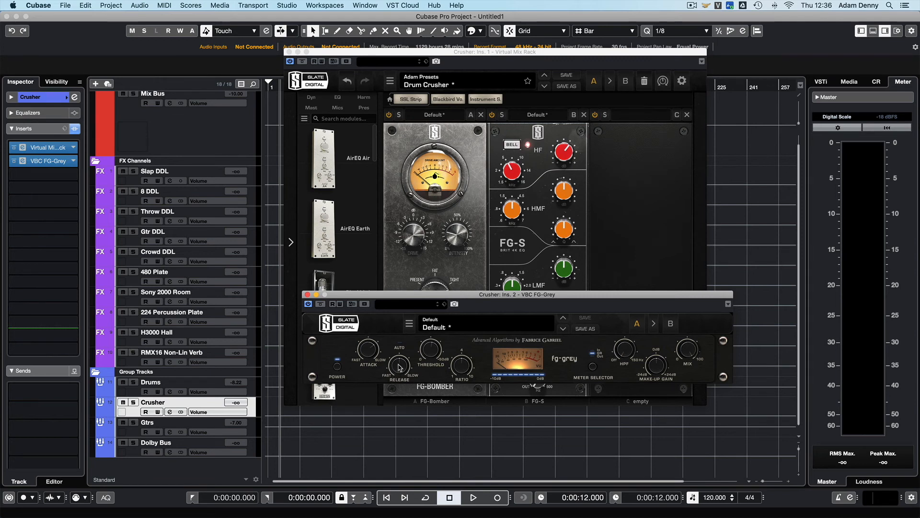
mouse_move(465, 368)
mouse_move(433, 353)
click(307, 294)
click(289, 52)
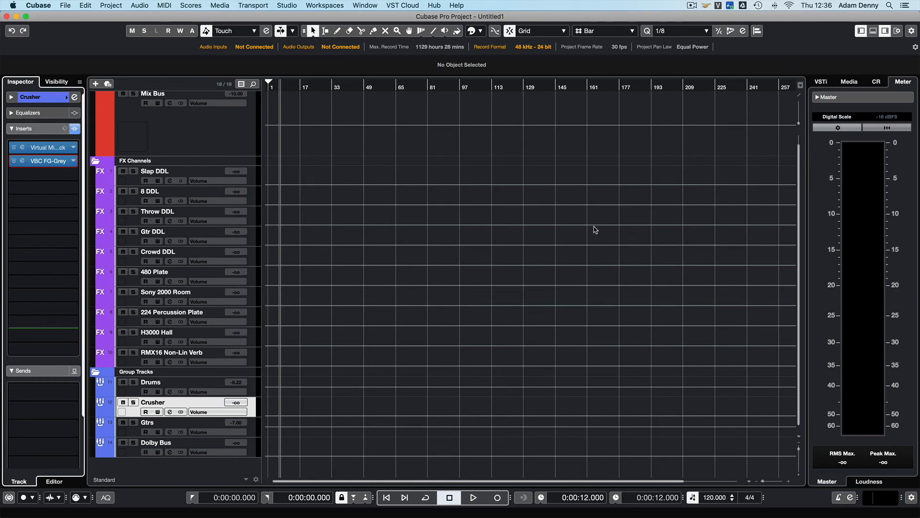
- Lower the Gtrs group channel's fader to -9.29 dB in its channel settings
click(132, 436)
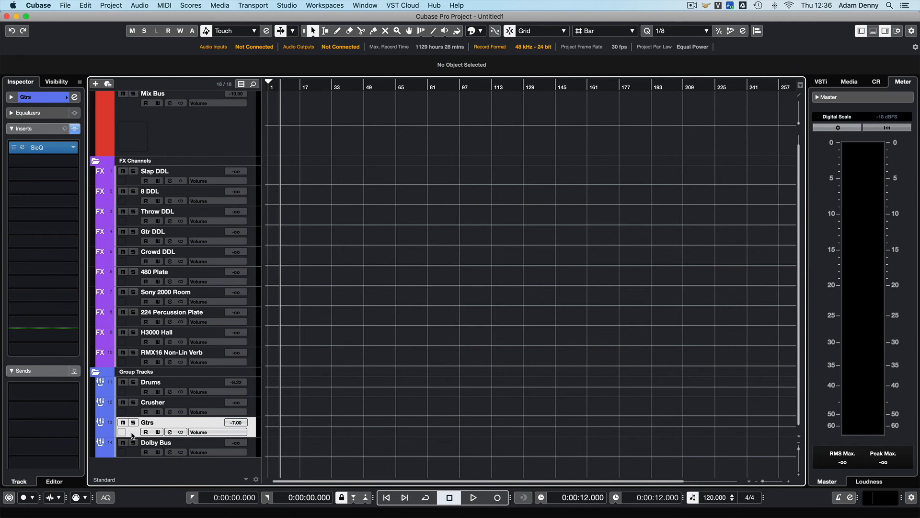
click(171, 433)
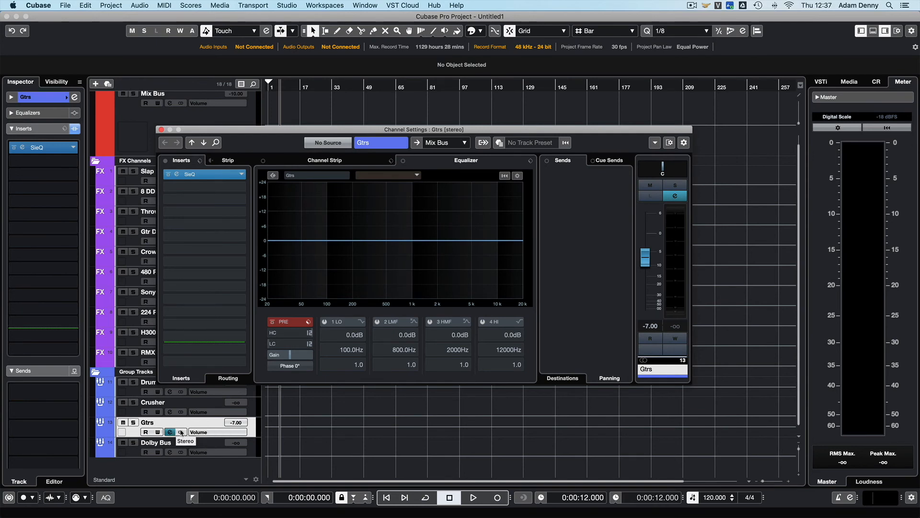
drag(645, 257, 645, 269)
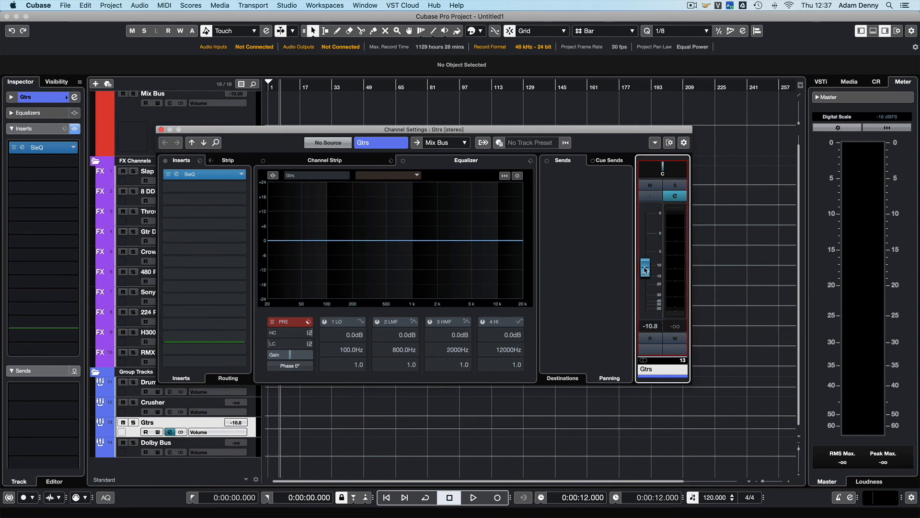
mouse_move(645, 269)
mouse_down()
mouse_move(648, 253)
mouse_move(648, 267)
mouse_up()
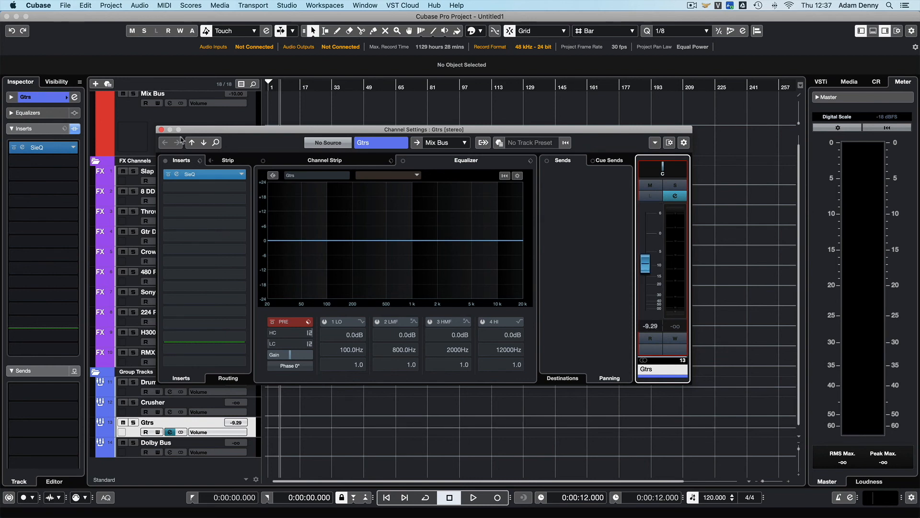
- Open the SieQ equalizer on the Gtrs channel, examine its high control, and close the plug-in and channel settings
click(194, 176)
click(194, 175)
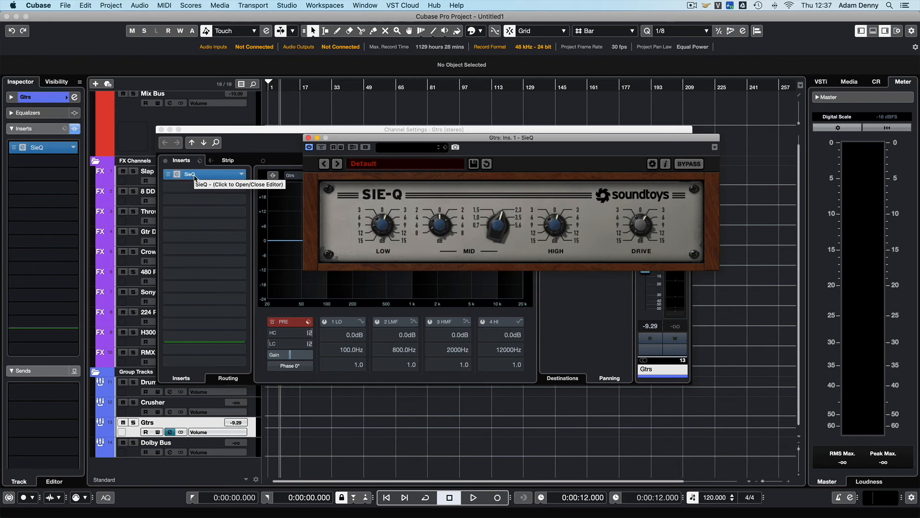
click(557, 223)
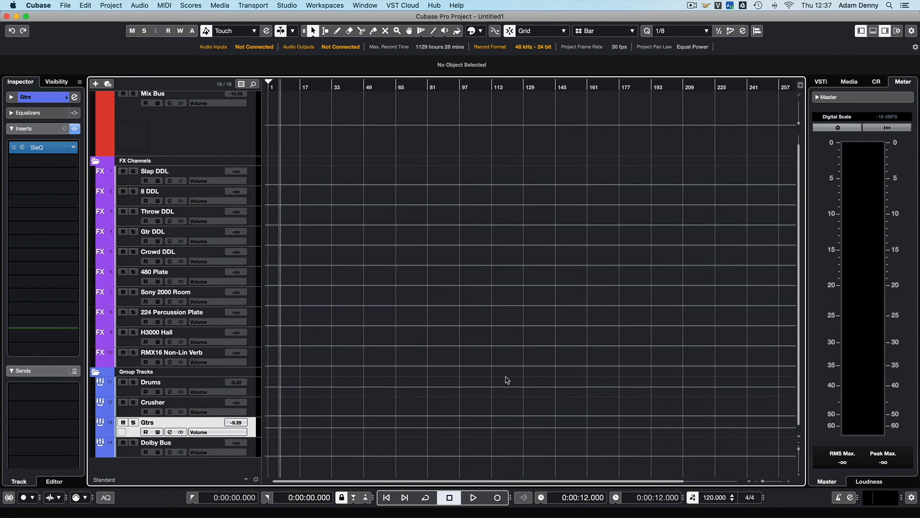
- Open the Dolby Bus group's Ex Fx Stereo and two Virtual Mix Rack inserts, moving the first rack aside to compare them
click(126, 452)
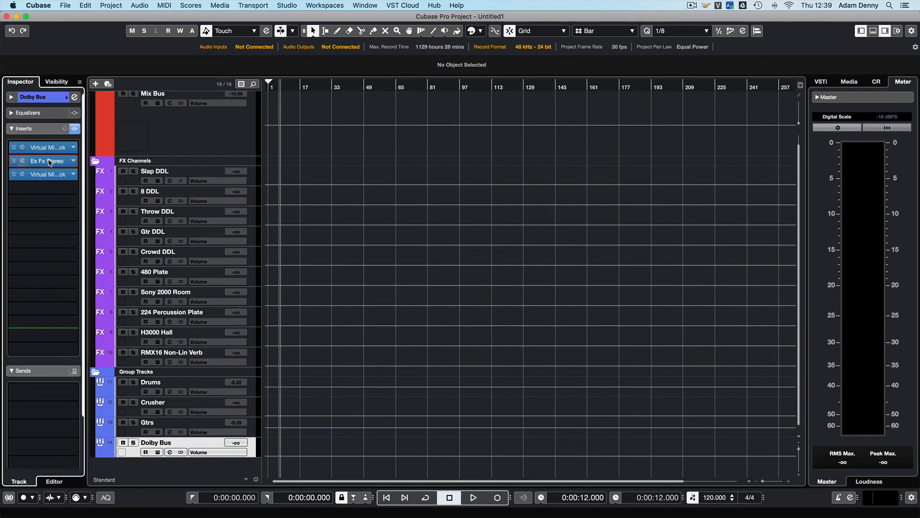
click(23, 160)
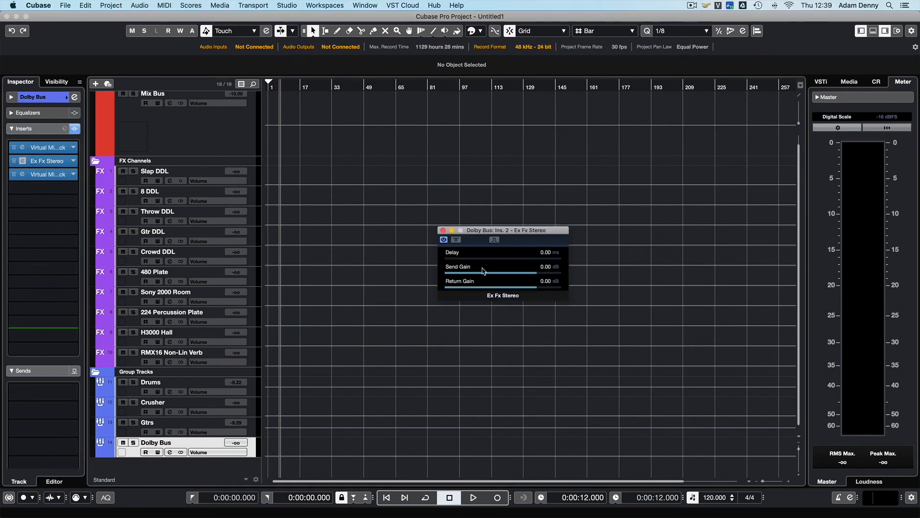
click(52, 149)
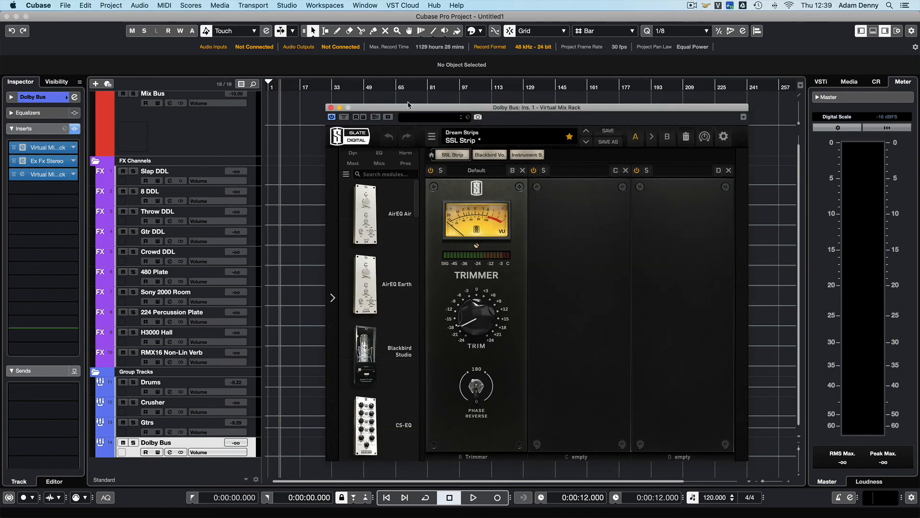
drag(437, 107, 217, 98)
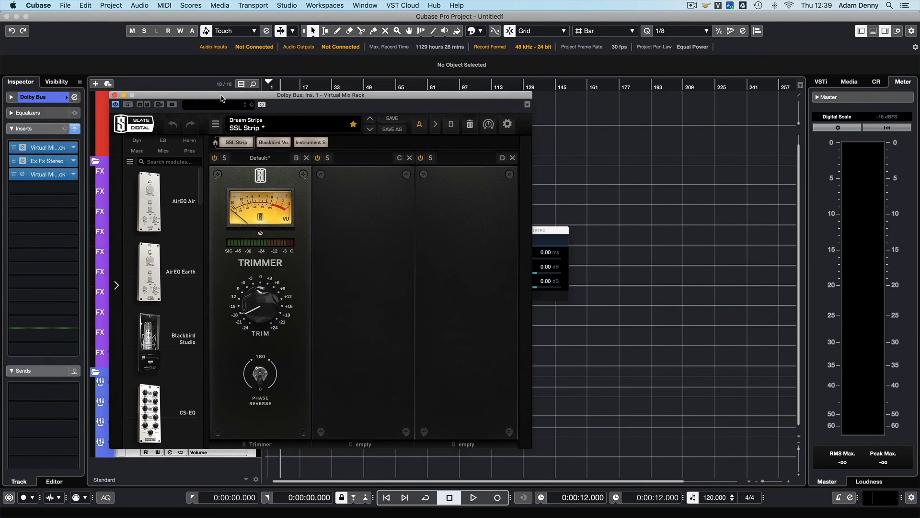
click(51, 175)
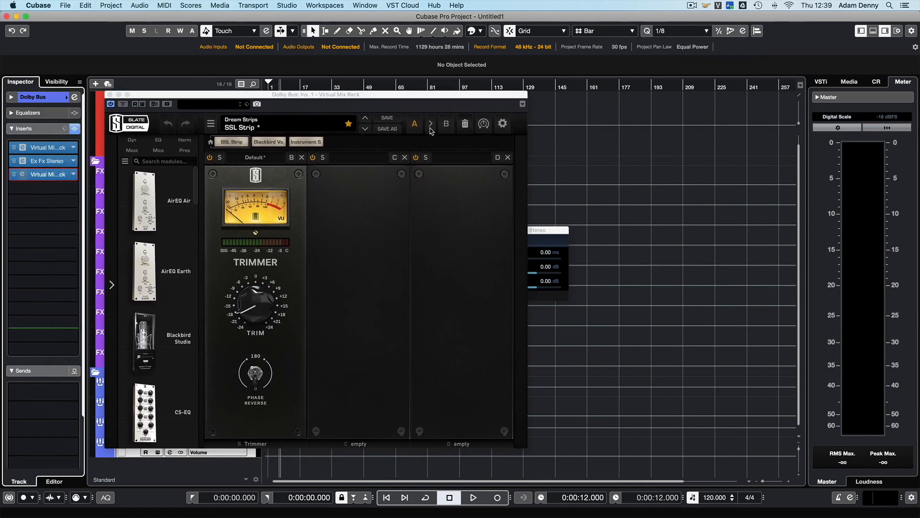